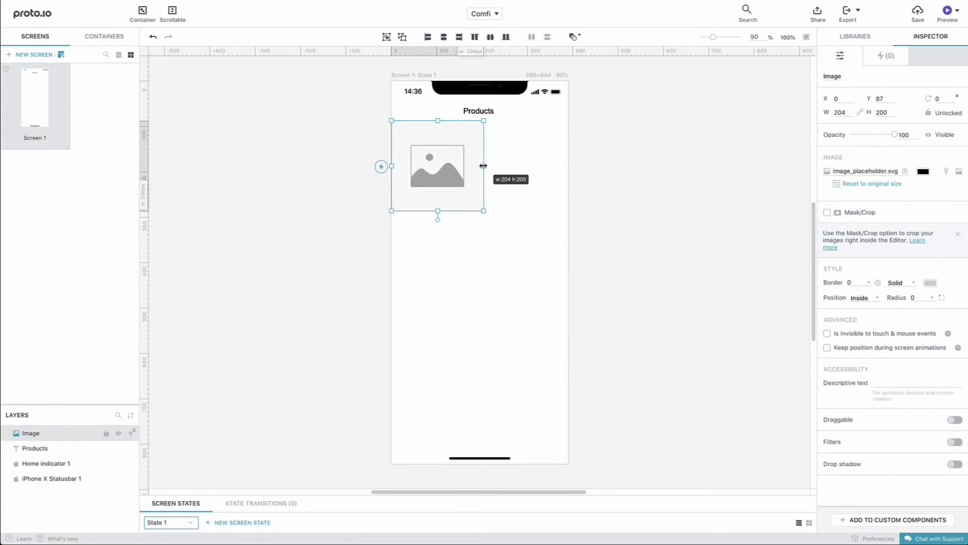
Stretch the Products image into a 390×230 full-width banner
left_click_drag(481, 165, 568, 166)
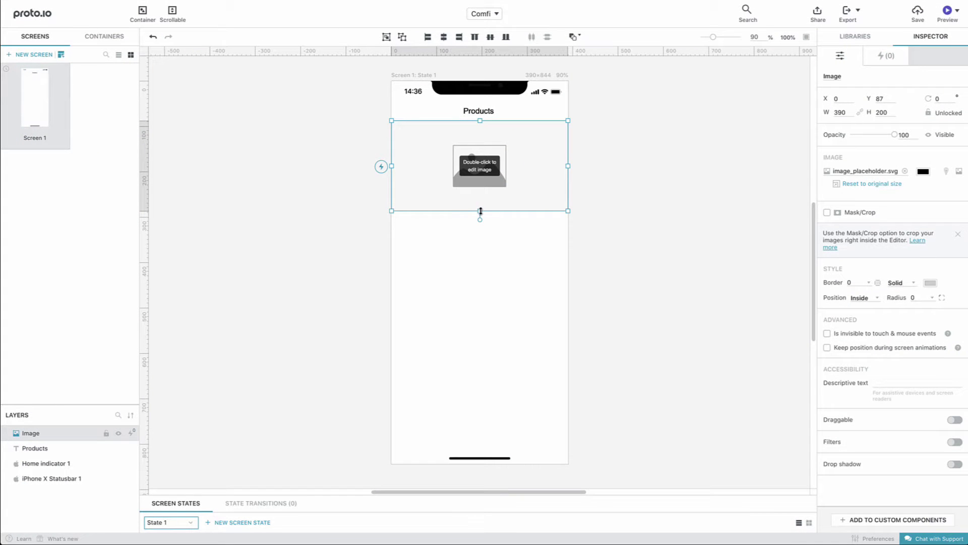
left_click_drag(480, 211, 480, 225)
left_click(463, 237)
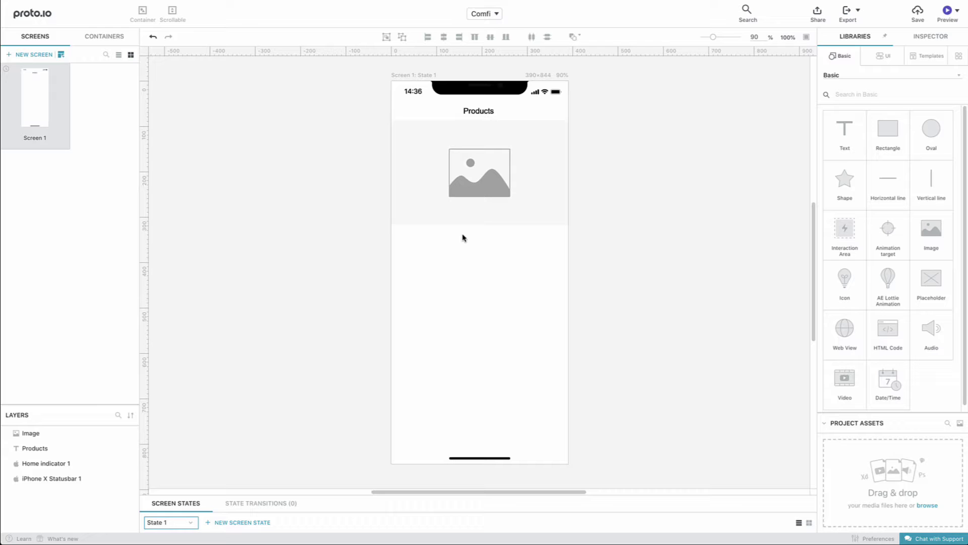
Add a 'New Arrivals' caption below the banner and link Comfy Sofa's tap to Product Details
key("t")
left_click(451, 207)
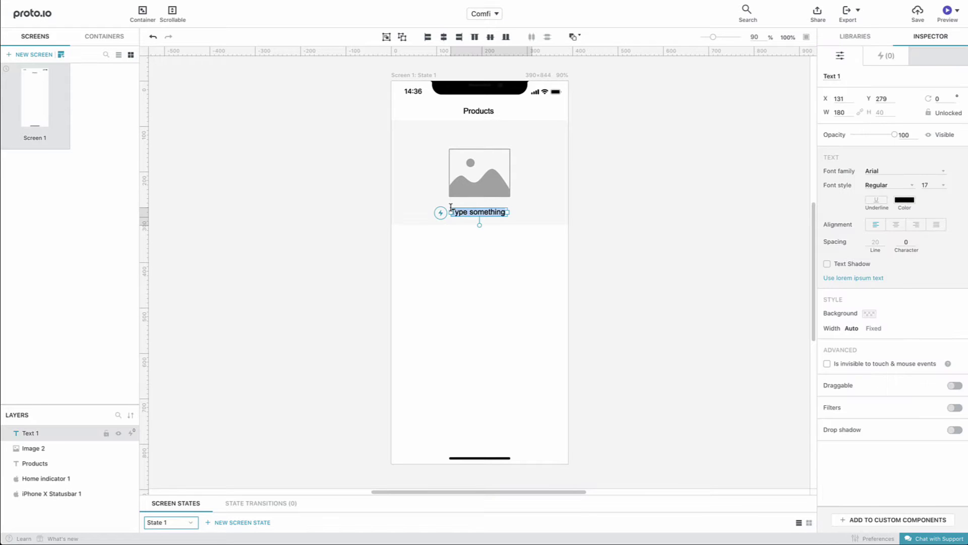
type("New Arrivals")
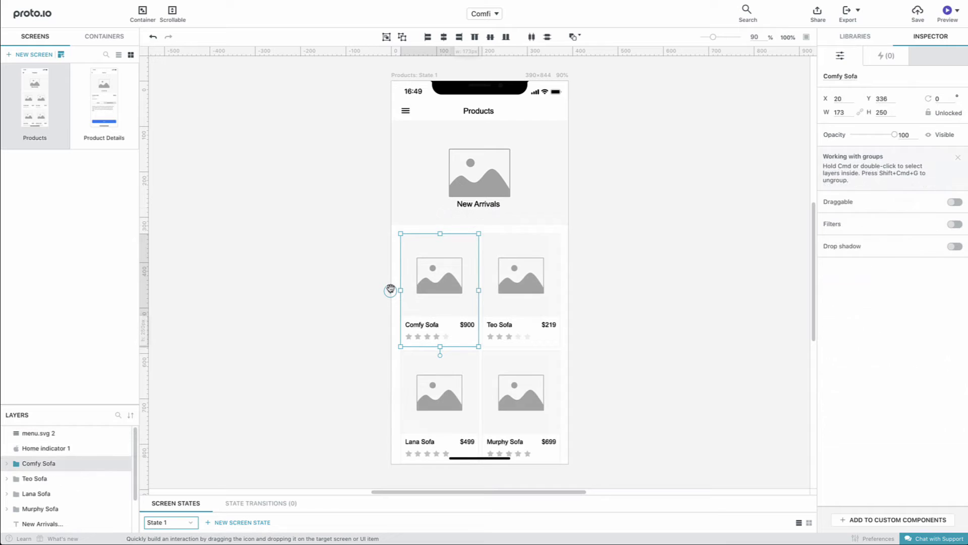
left_click_drag(390, 290, 126, 118)
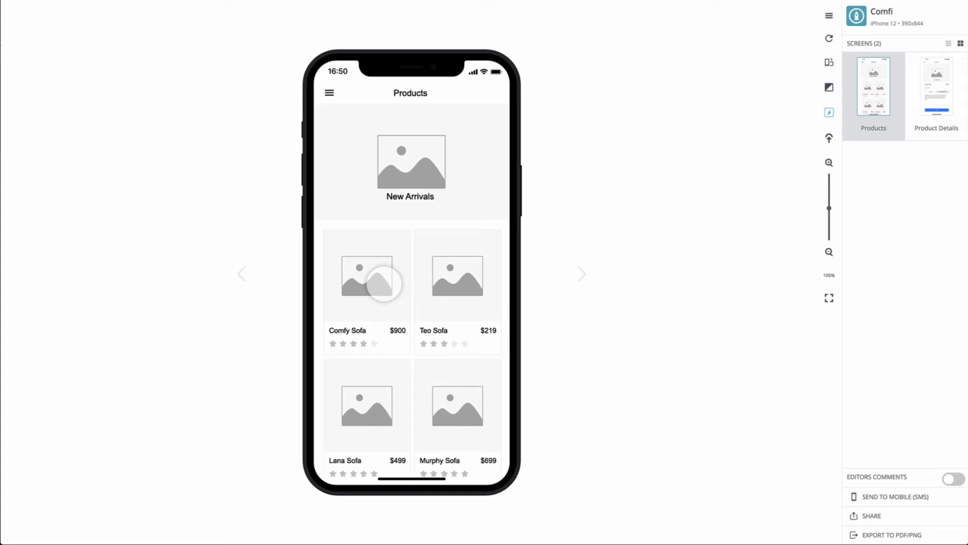
In the preview, open Comfy Sofa's details, go back to Products, and hide the screens list
left_click(384, 283)
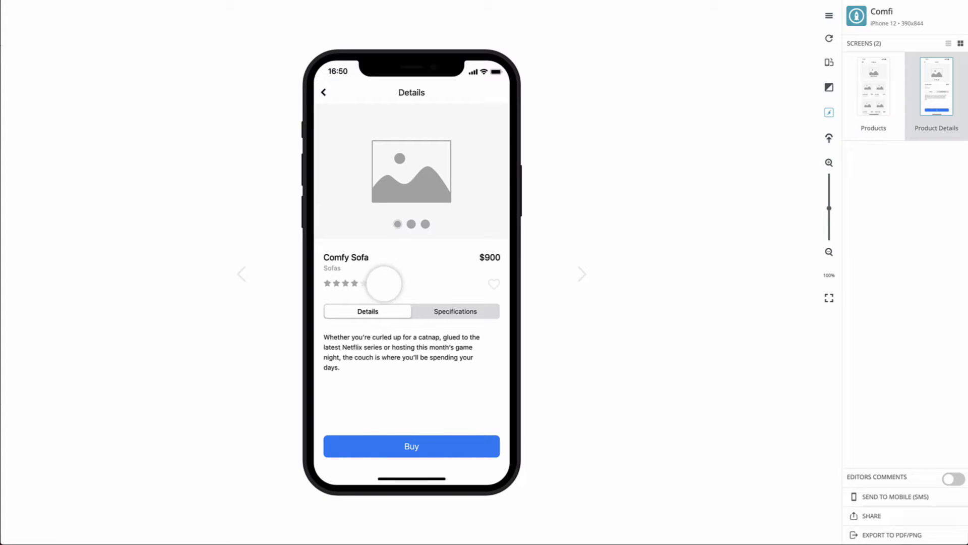
left_click(324, 92)
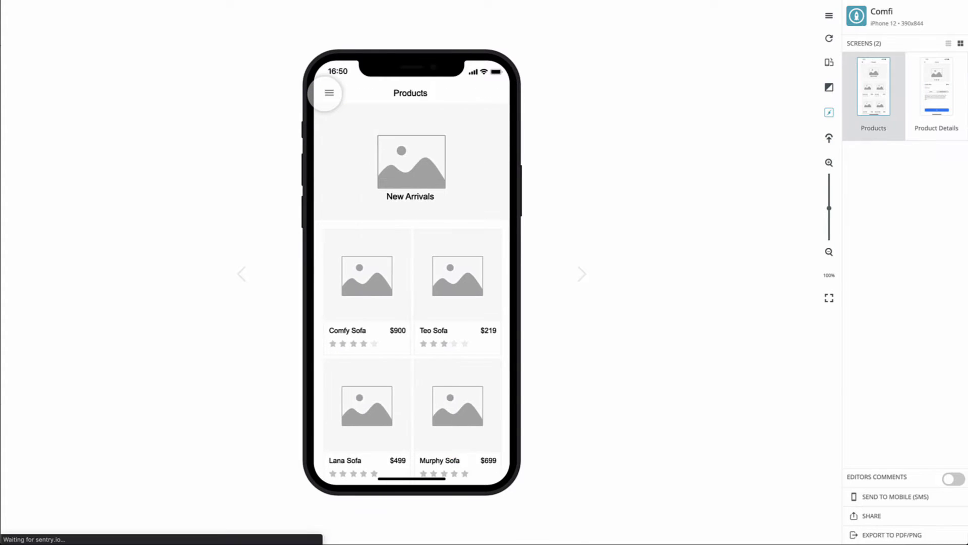
left_click(828, 18)
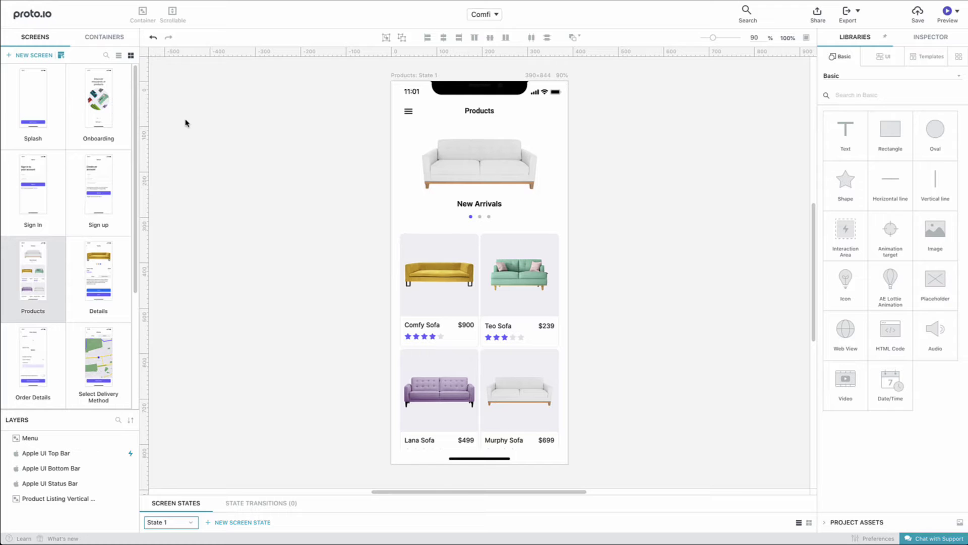
Inspect the Rating Stars, Menu and Product Listing Horizontal Scroll containers, then preview the Details screen
left_click(104, 40)
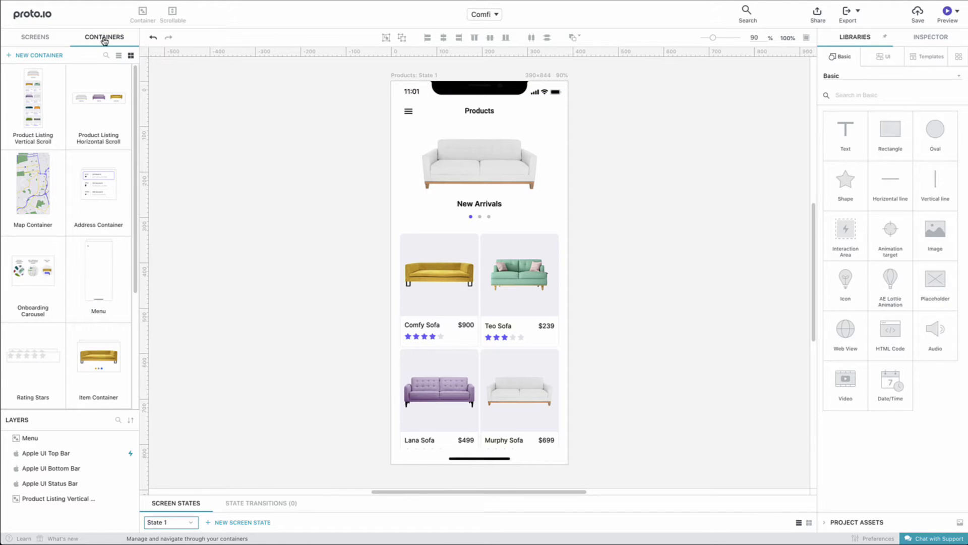
mouse_move(70, 227)
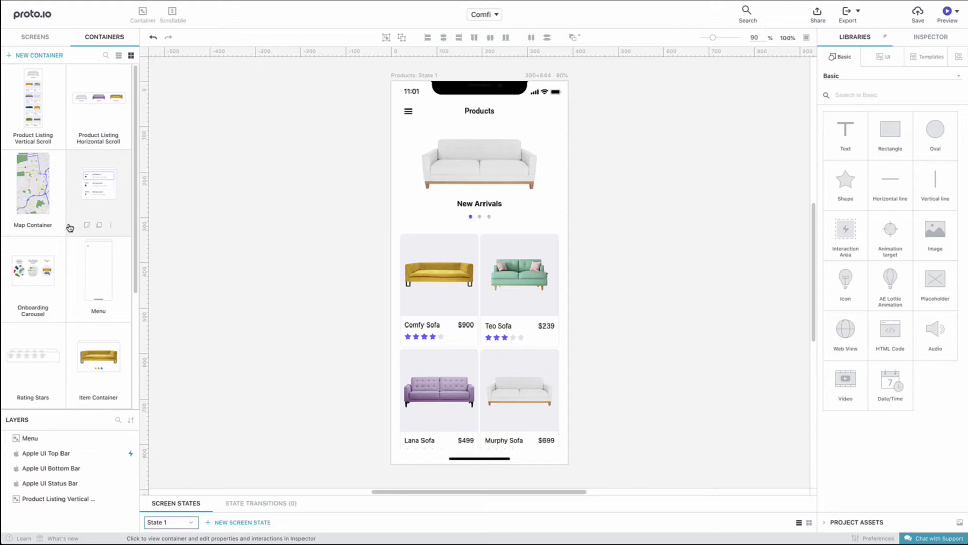
mouse_move(49, 326)
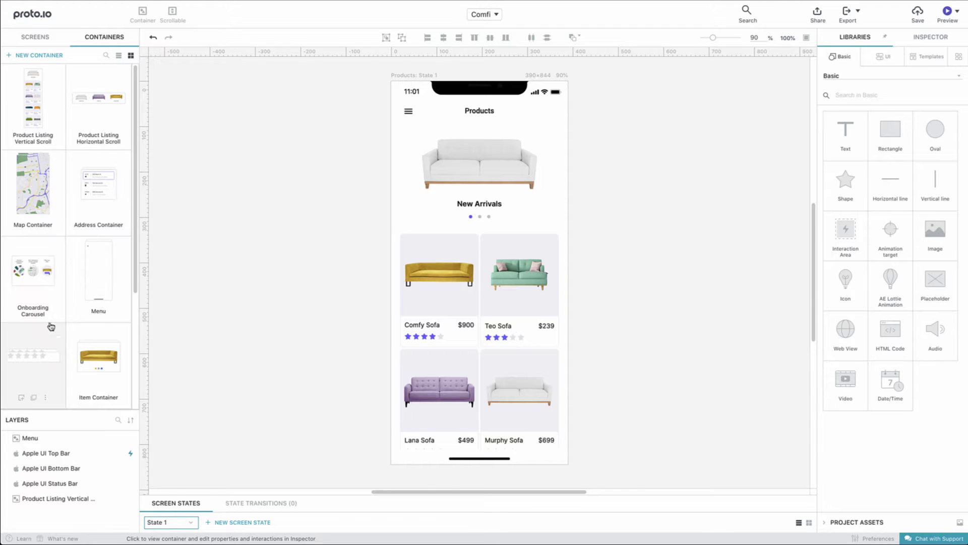
left_click(41, 359)
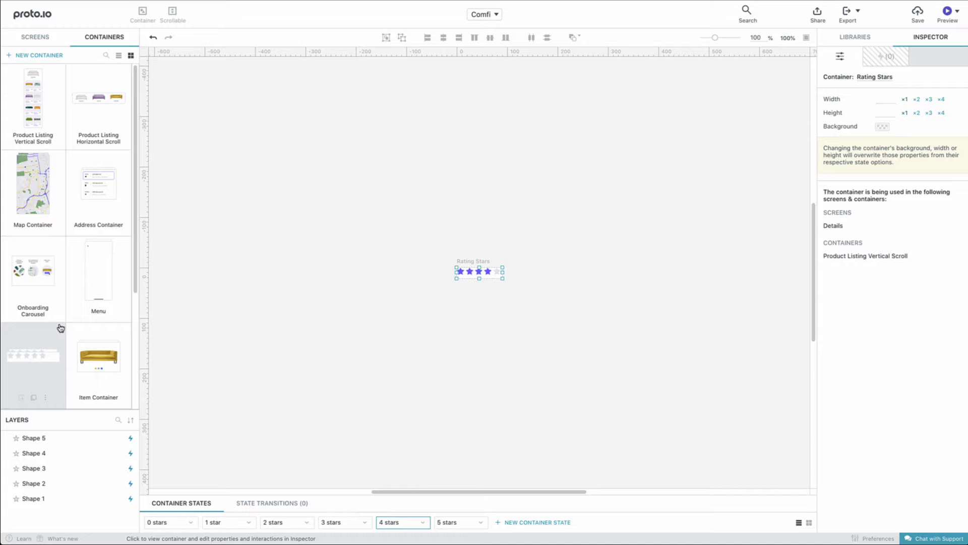
left_click(94, 284)
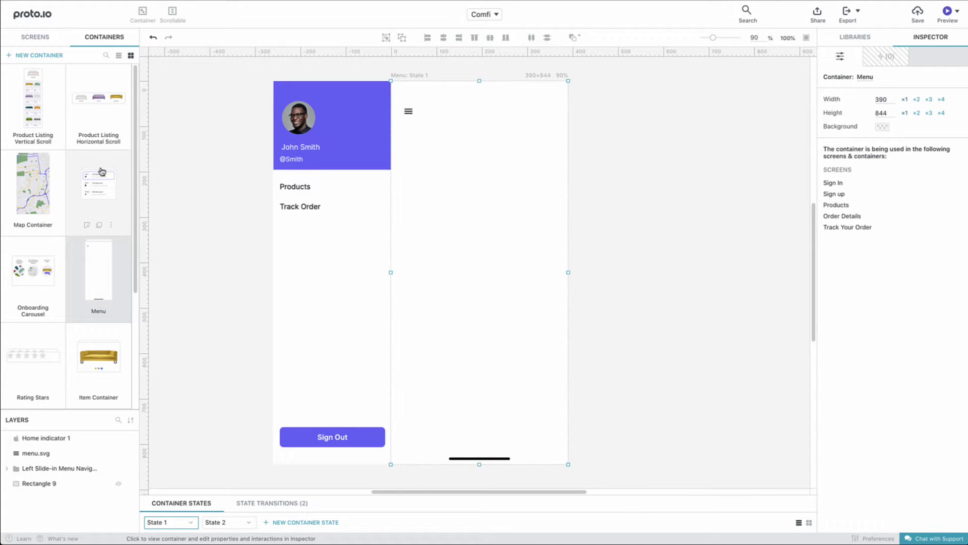
left_click(107, 116)
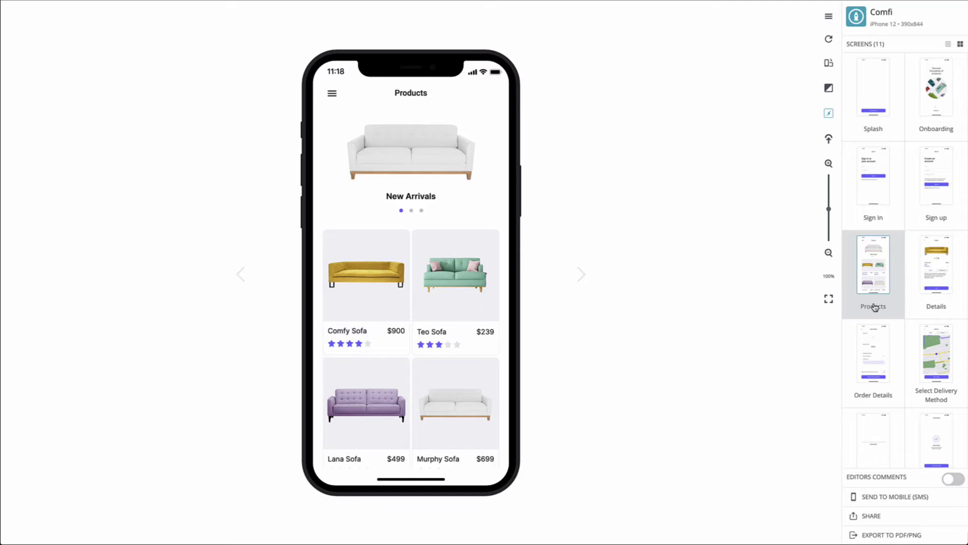
left_click(915, 300)
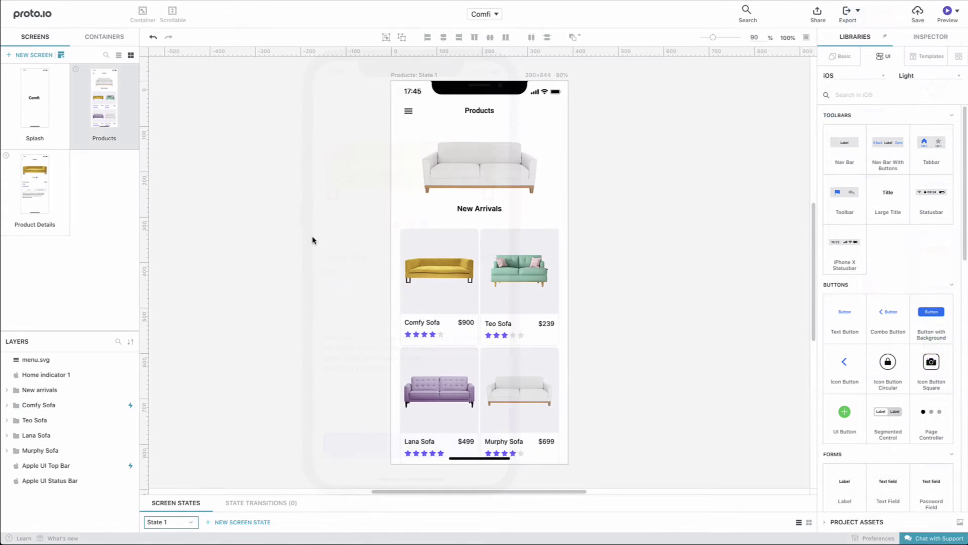
Convert the Comfy Sofa card's rating stars group into a container, then show Product Details
left_click(442, 334)
double_click(442, 334)
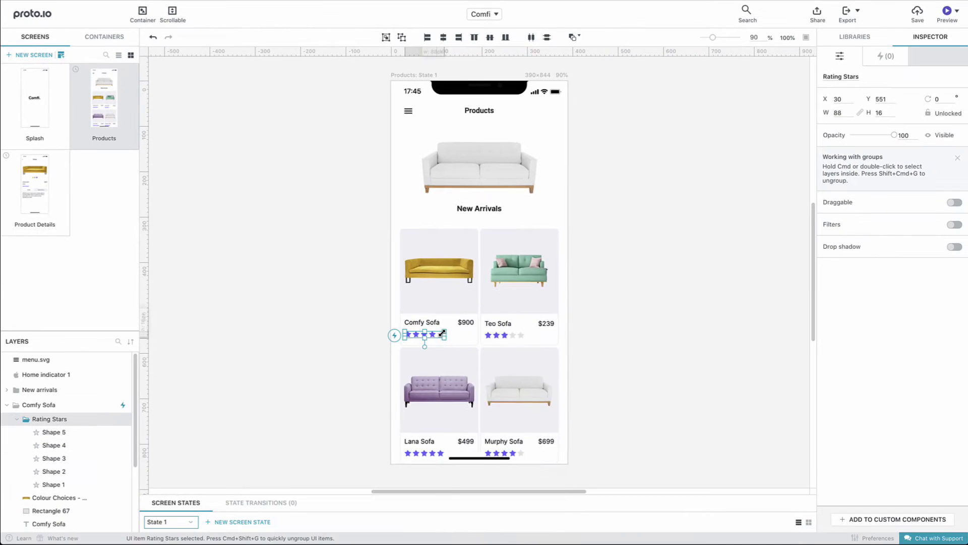
right_click(441, 335)
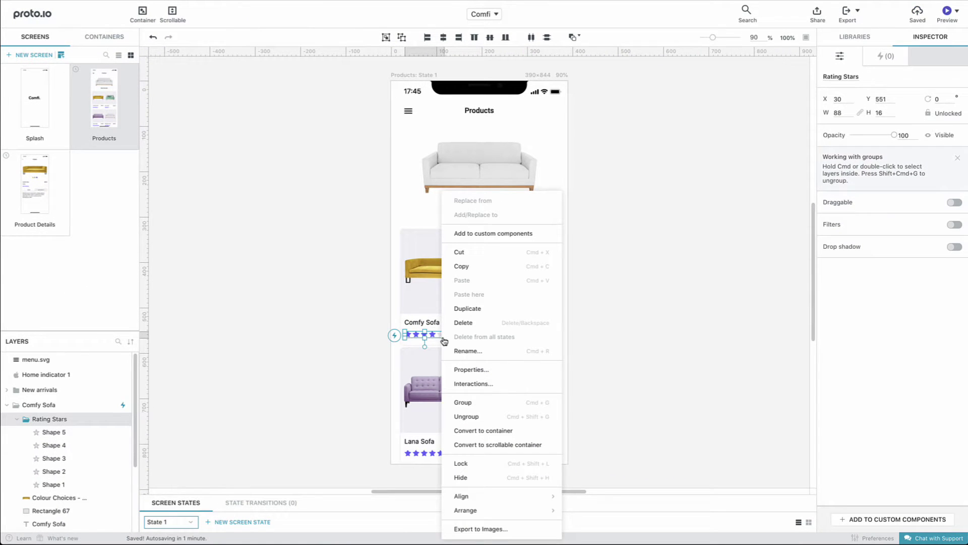
left_click(480, 430)
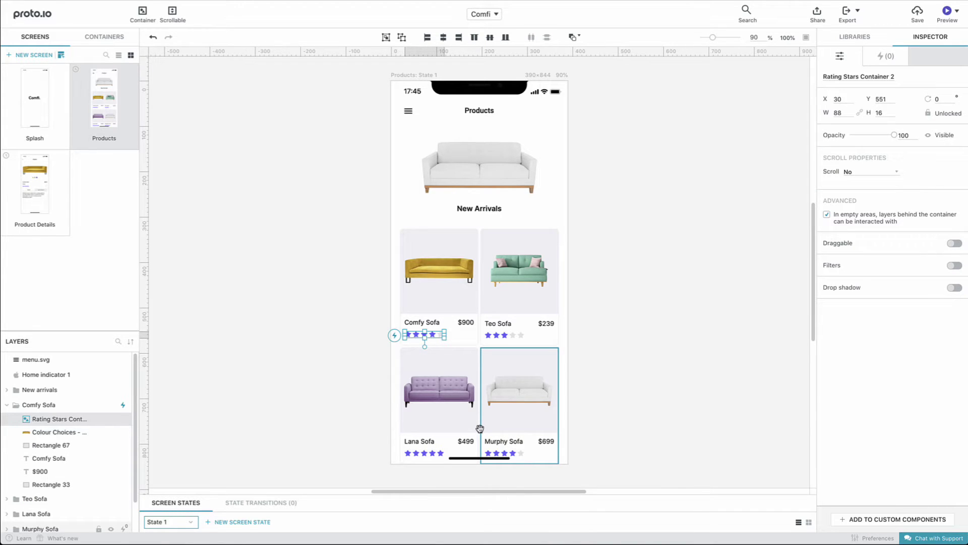
left_click(48, 214)
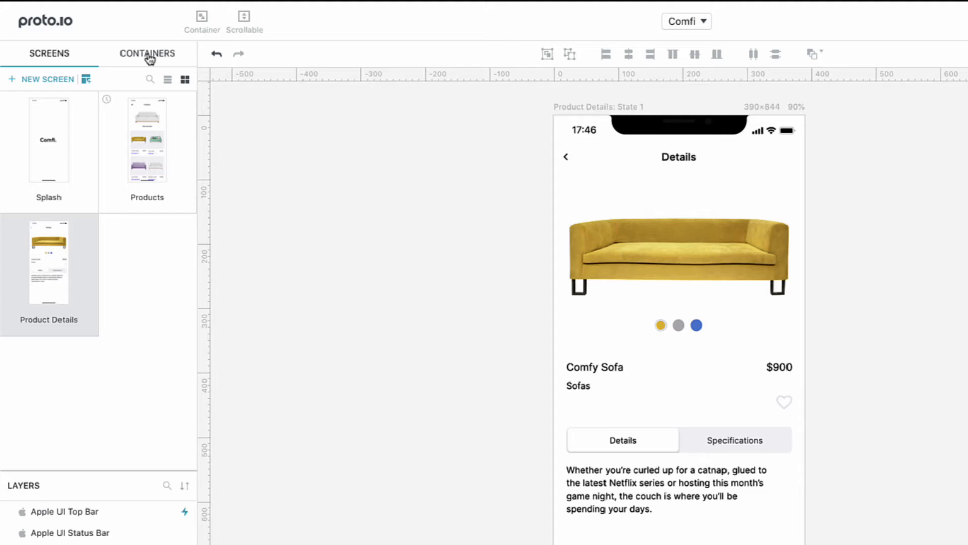
Place the Rating Stars Container under Sofas on the Product Details screen
left_click(150, 56)
mouse_move(73, 129)
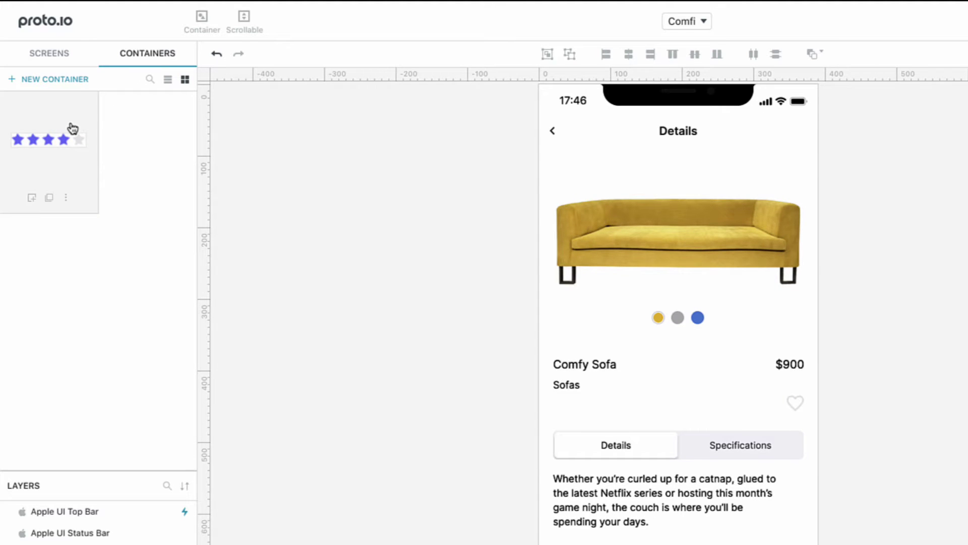
left_click_drag(73, 128, 558, 422)
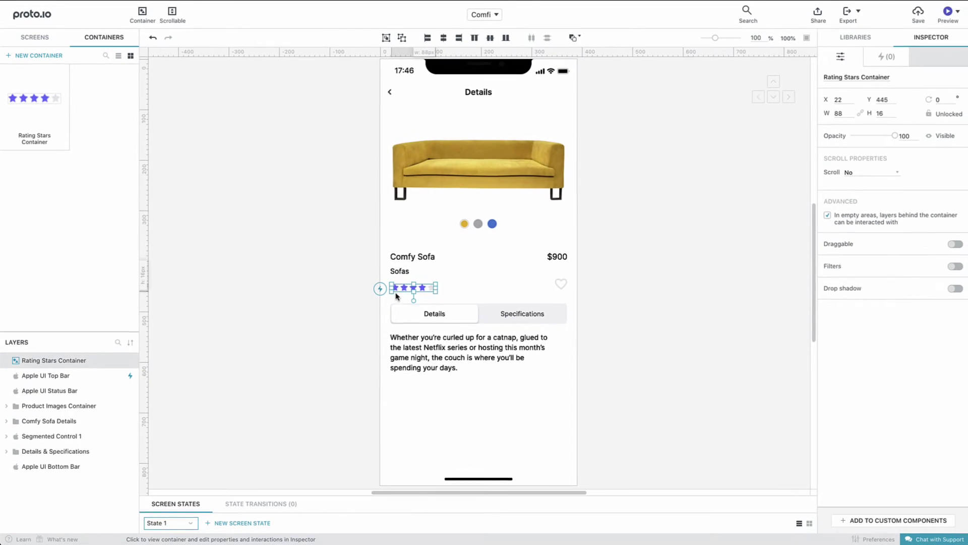
Fill the container's fifth star with the saved purple 6f70ff
double_click(403, 287)
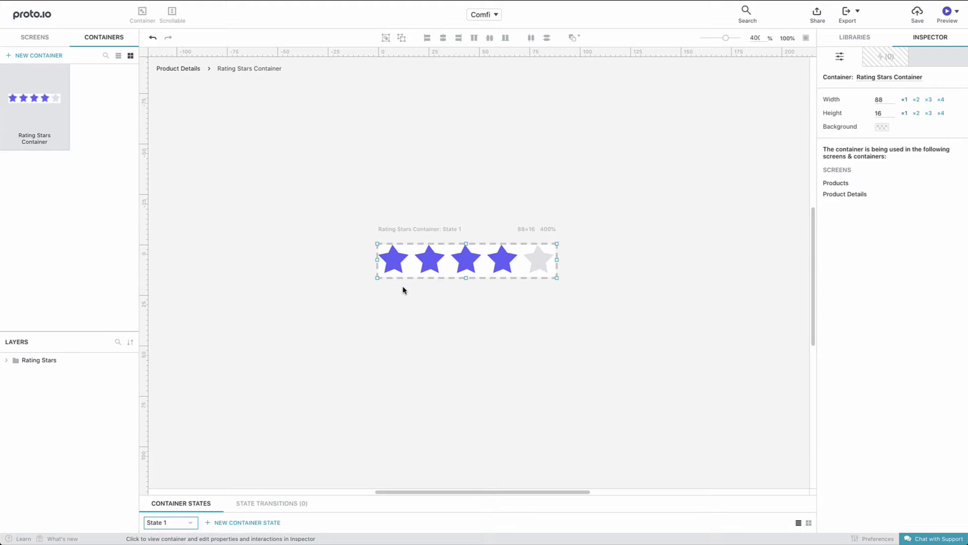
left_click(532, 267)
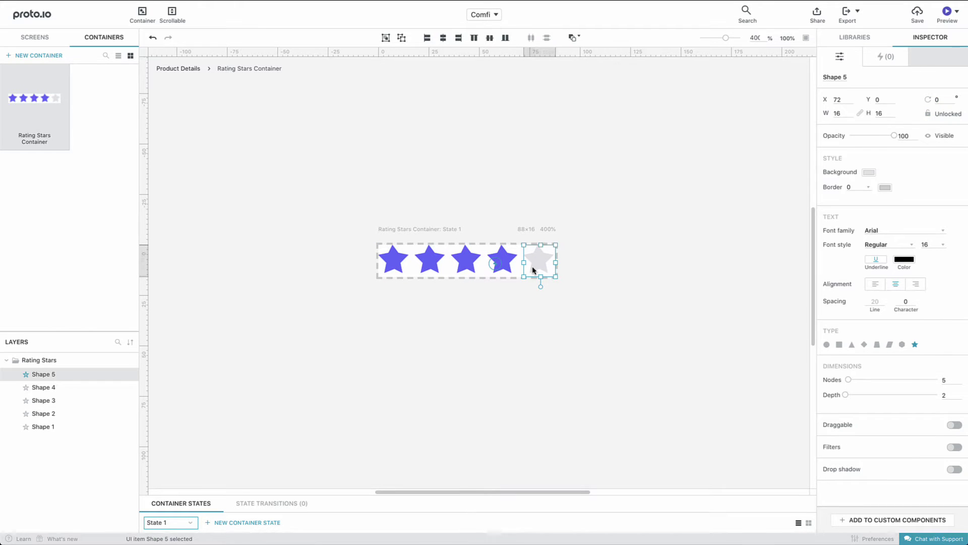
left_click(869, 172)
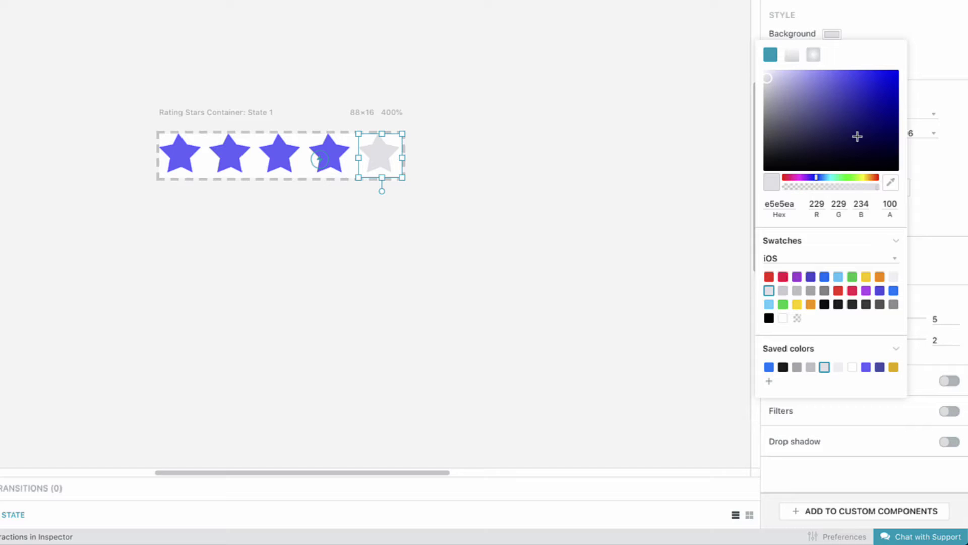
left_click(866, 367)
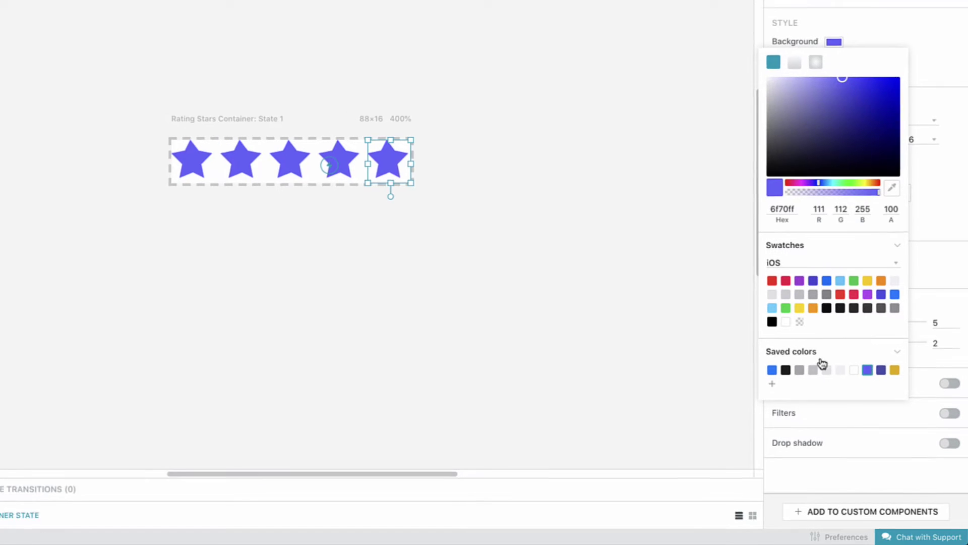
left_click(486, 270)
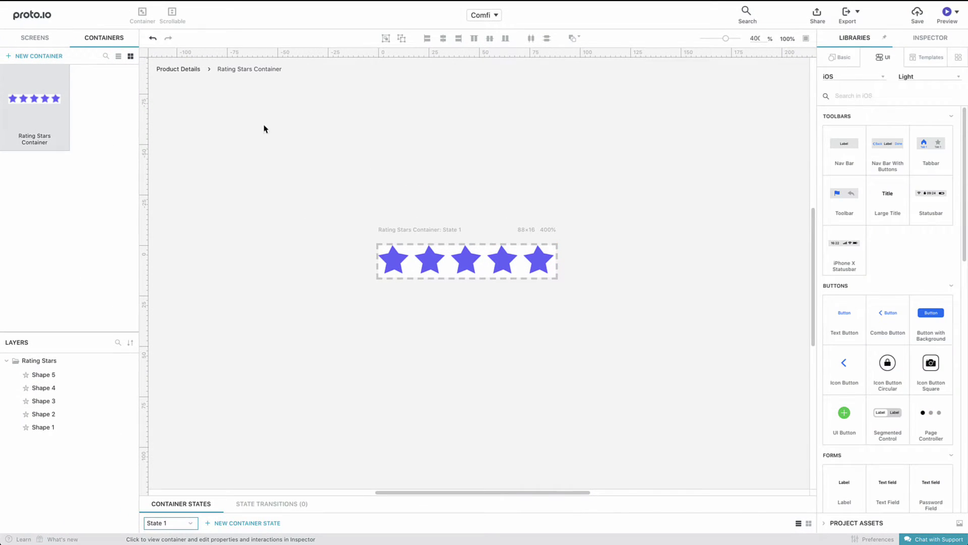
left_click(176, 69)
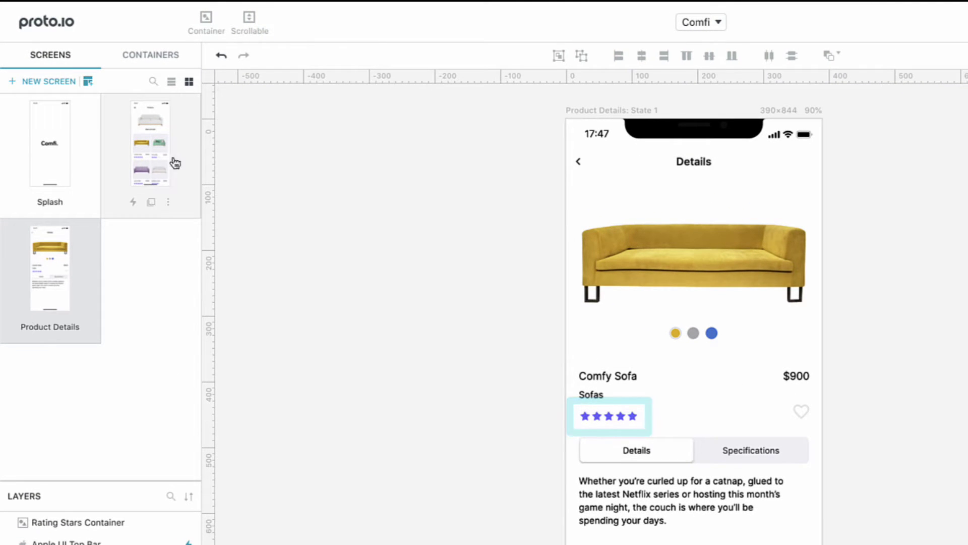
Show the Products screen with its New Arrivals banner and four-sofa grid
left_click(157, 175)
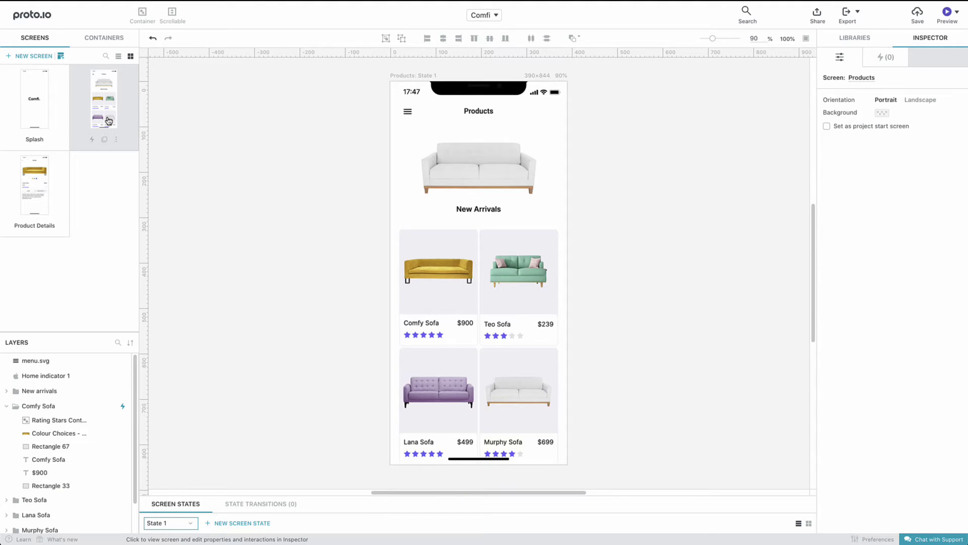
Add a Button with Background below the description on Product Details, widened to full width
left_click(61, 180)
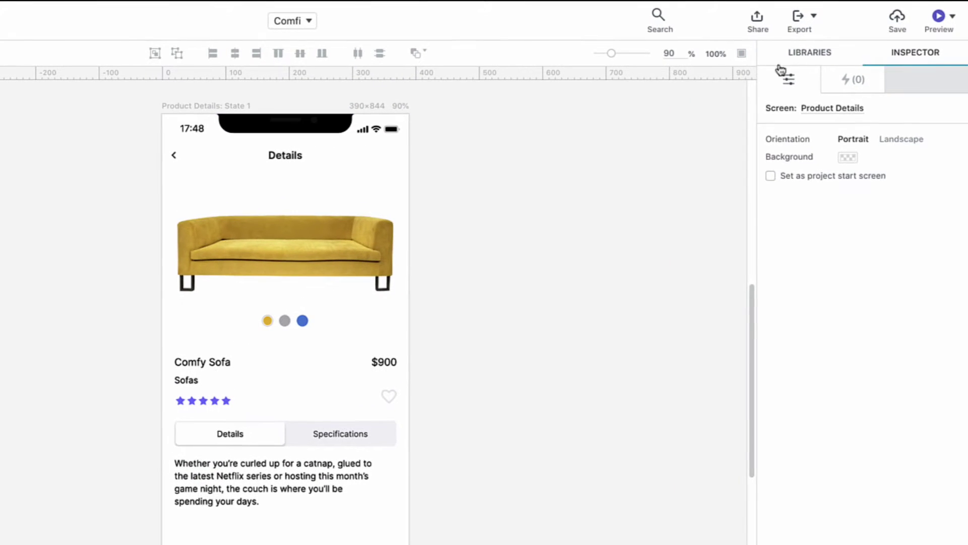
left_click(850, 40)
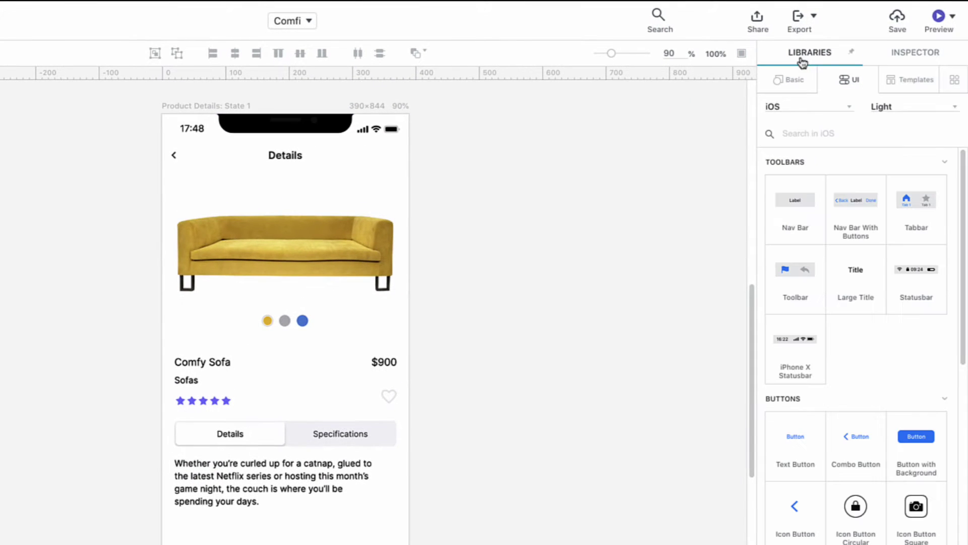
left_click_drag(914, 444, 809, 465)
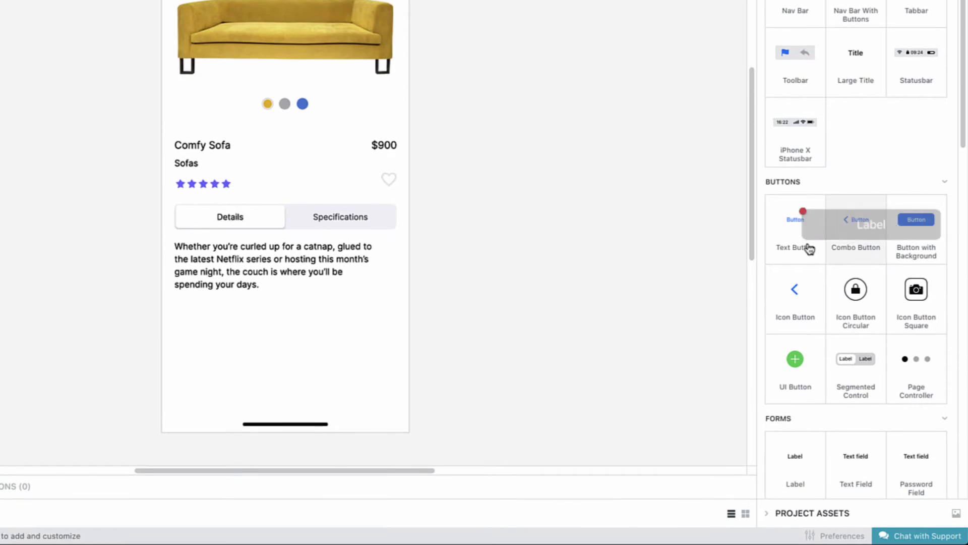
left_click_drag(809, 248, 200, 359)
left_click_drag(301, 349, 396, 350)
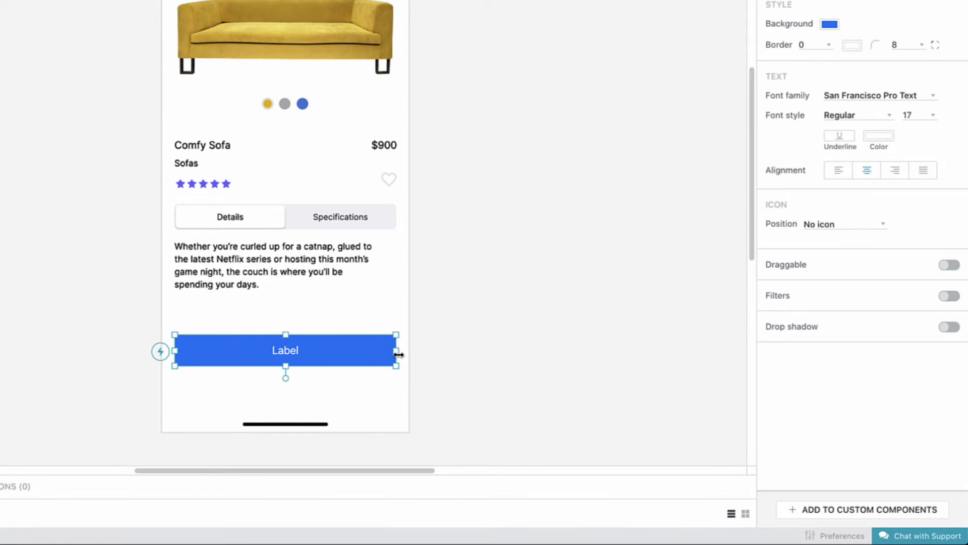
Give the button the saved purple background and the label 'Buy'
left_click(829, 25)
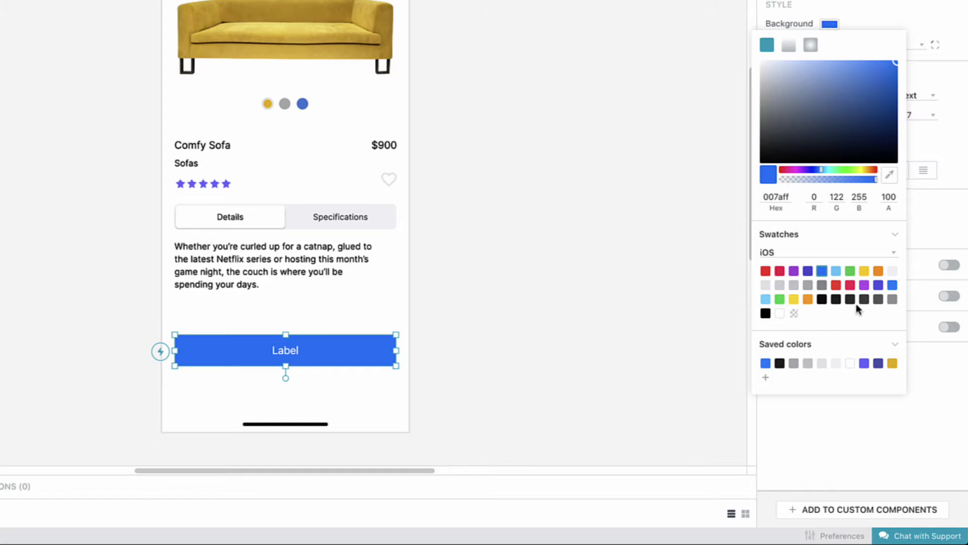
left_click(864, 364)
left_click(623, 354)
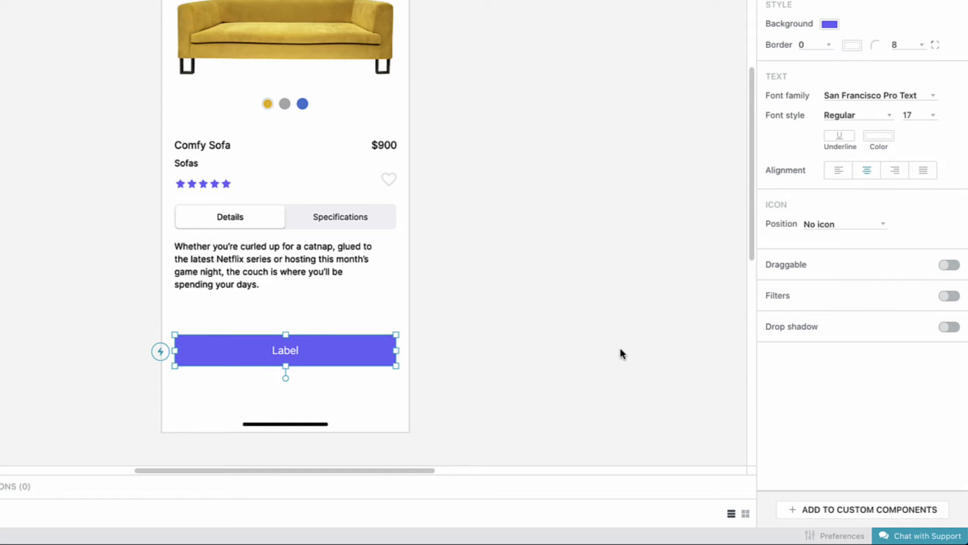
double_click(365, 350)
type("Buy")
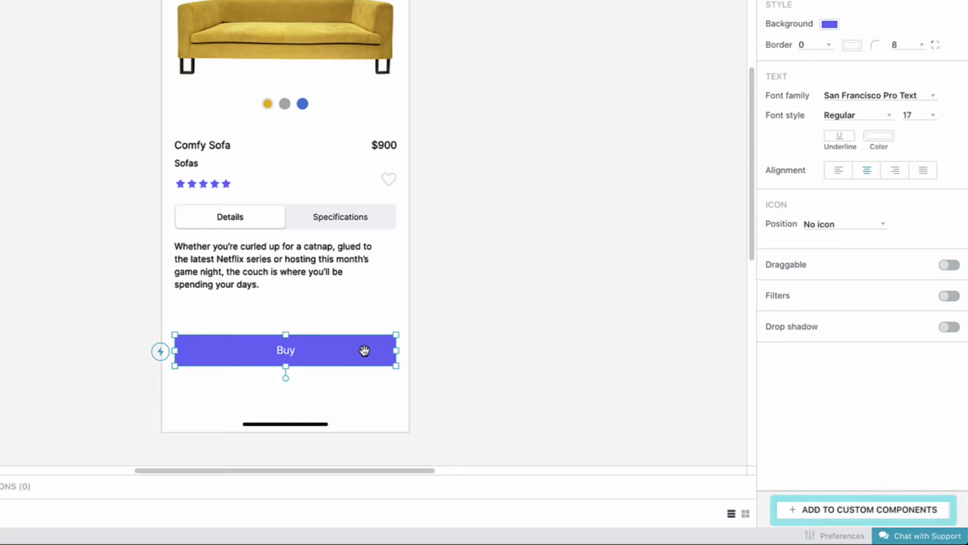
Add the Buy button to custom components under the name 'Primary Button'
right_click(364, 351)
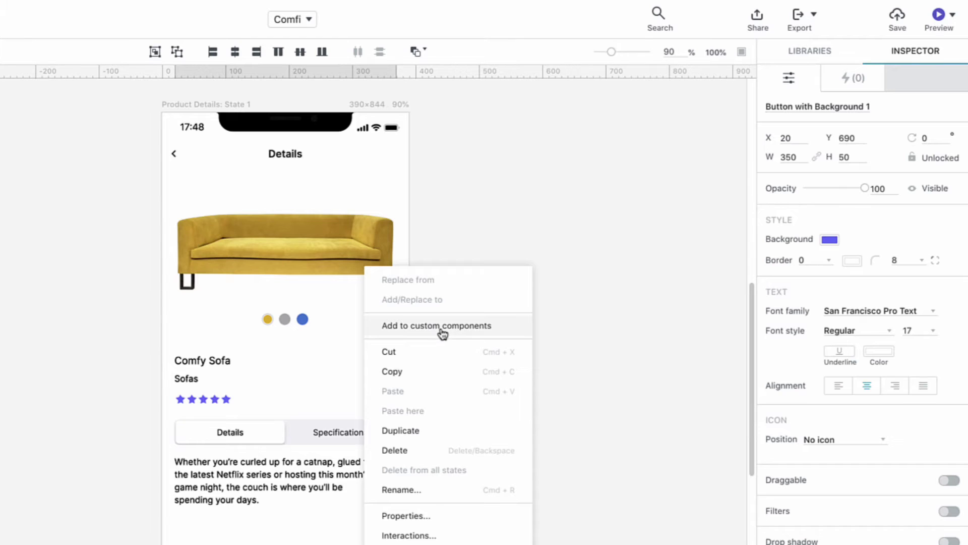
left_click(441, 330)
type("Primary B")
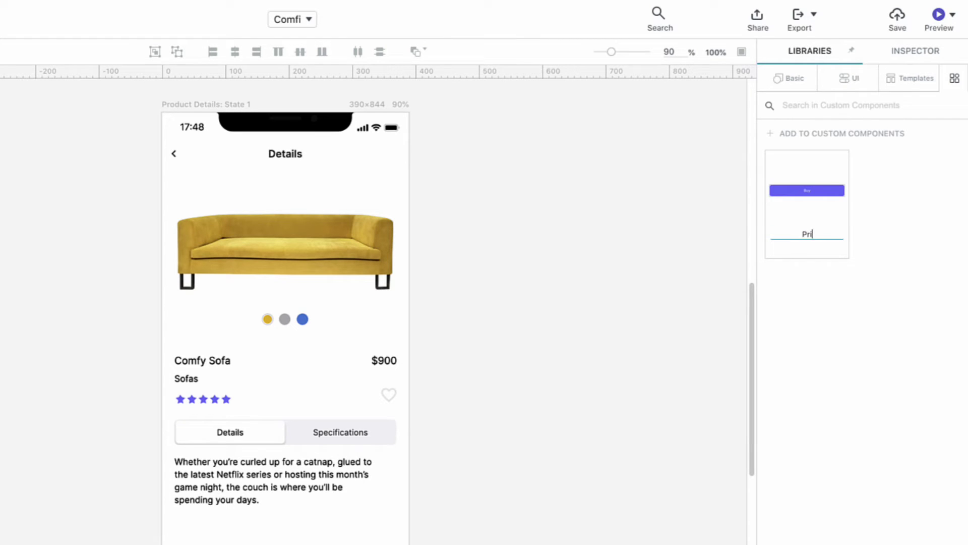
type("utton")
left_click(442, 334)
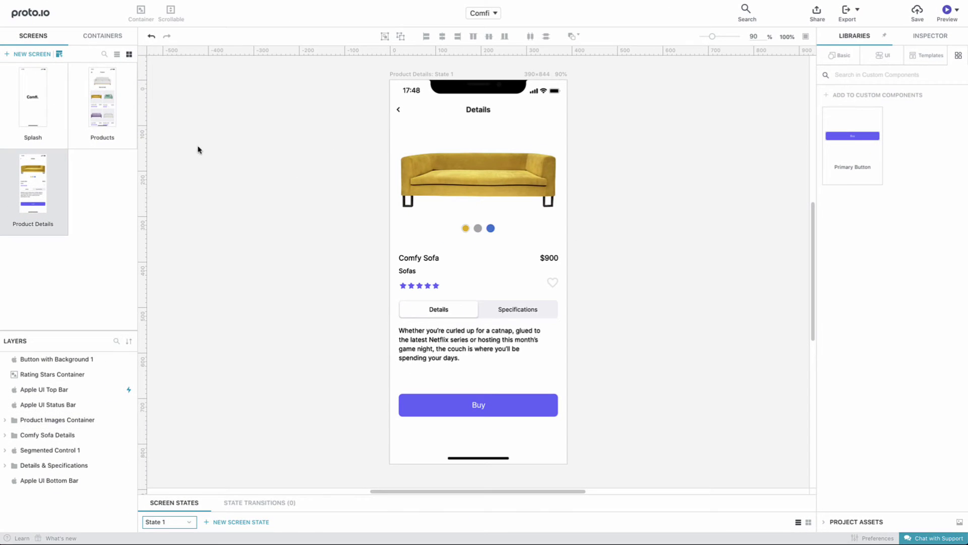
Place a Primary Button custom component near the bottom of the Splash screen
left_click(60, 105)
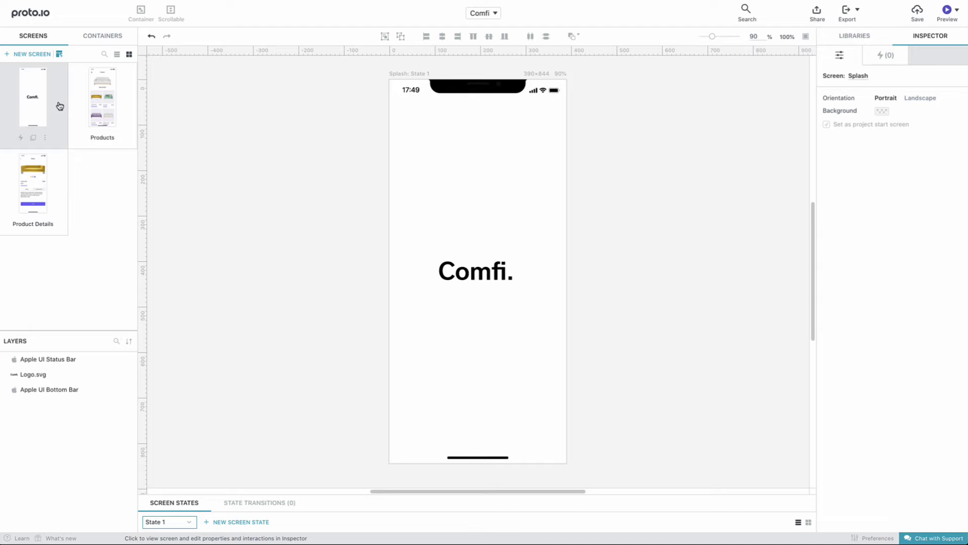
left_click(833, 42)
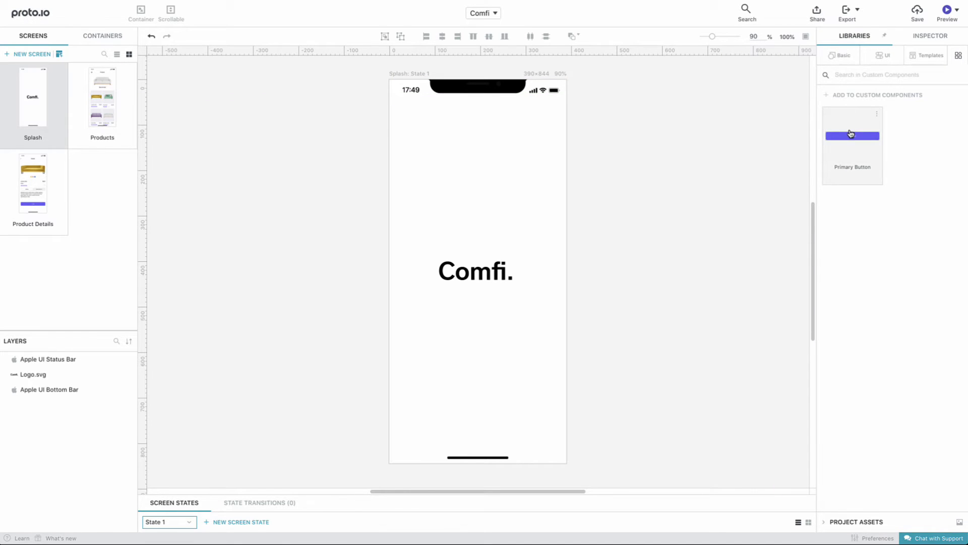
left_click_drag(851, 134, 447, 446)
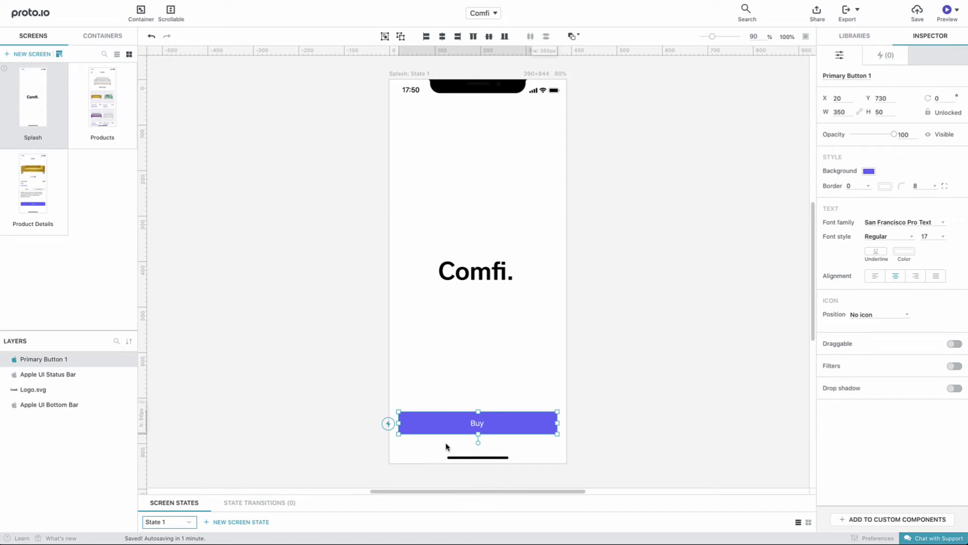
Relabel the Splash screen button 'Start the tour'
double_click(472, 422)
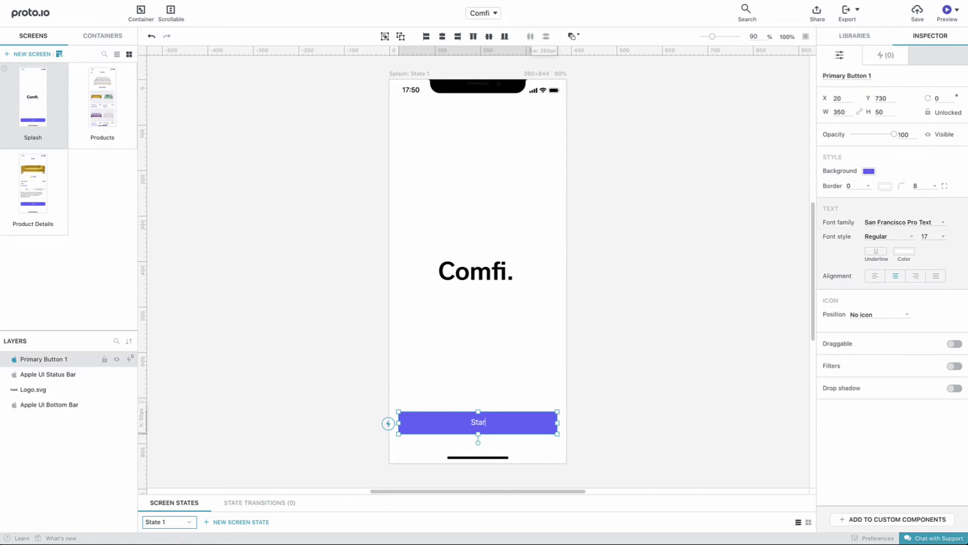
type("Start the tour")
key("Escape")
left_click(376, 381)
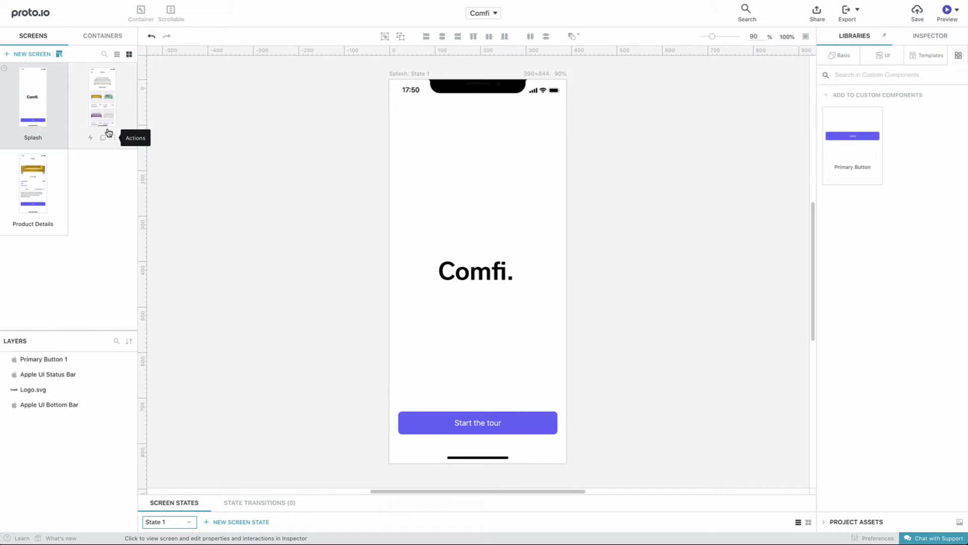
Show the Products screen at 50% zoom
left_click(107, 133)
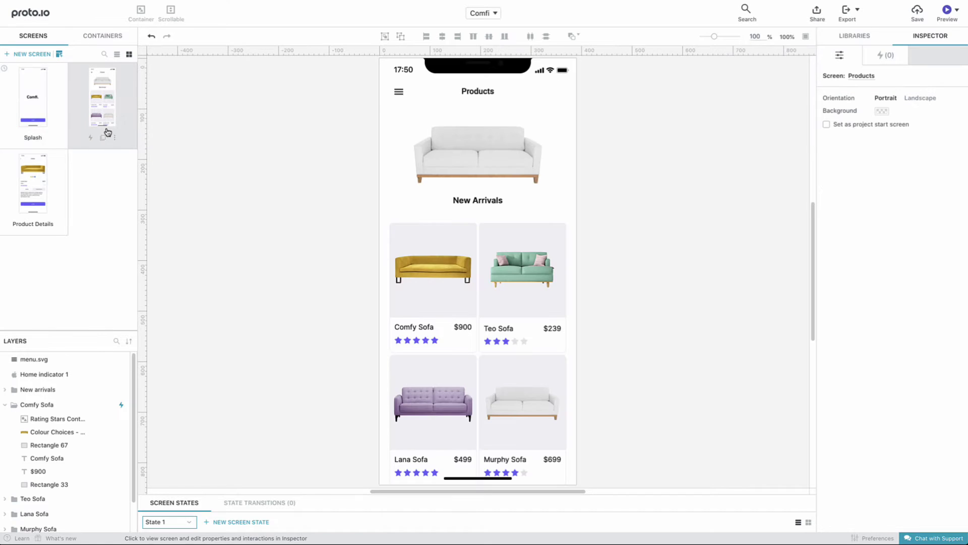
left_click(755, 37)
type("50")
key("Return")
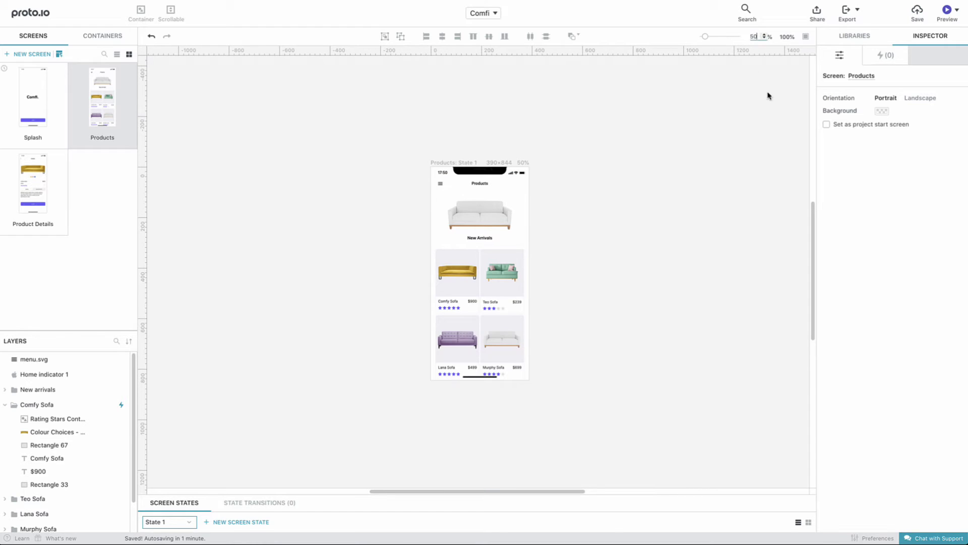
left_click_drag(813, 241, 813, 255)
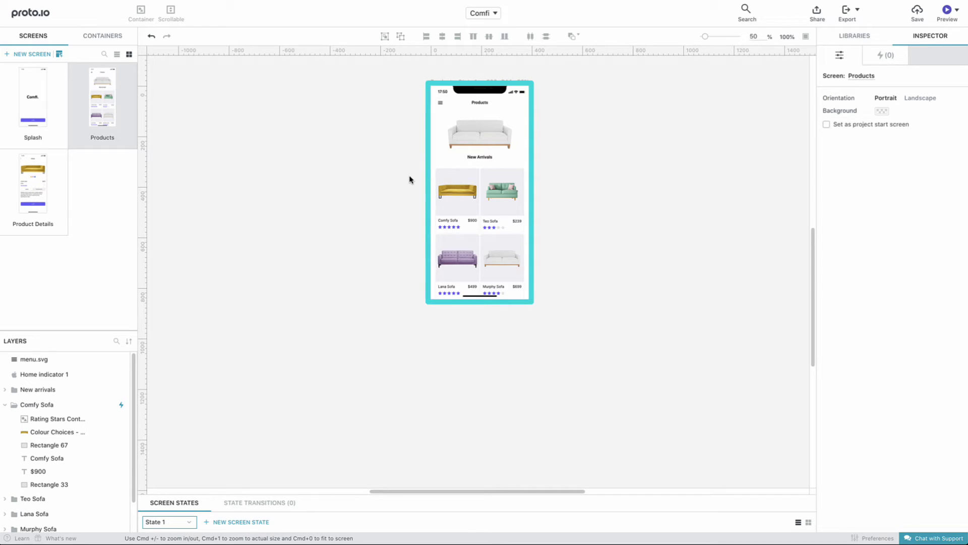
Duplicate the four sofa cards and move the copies below the originals, to Y 850
left_click_drag(408, 174, 547, 270)
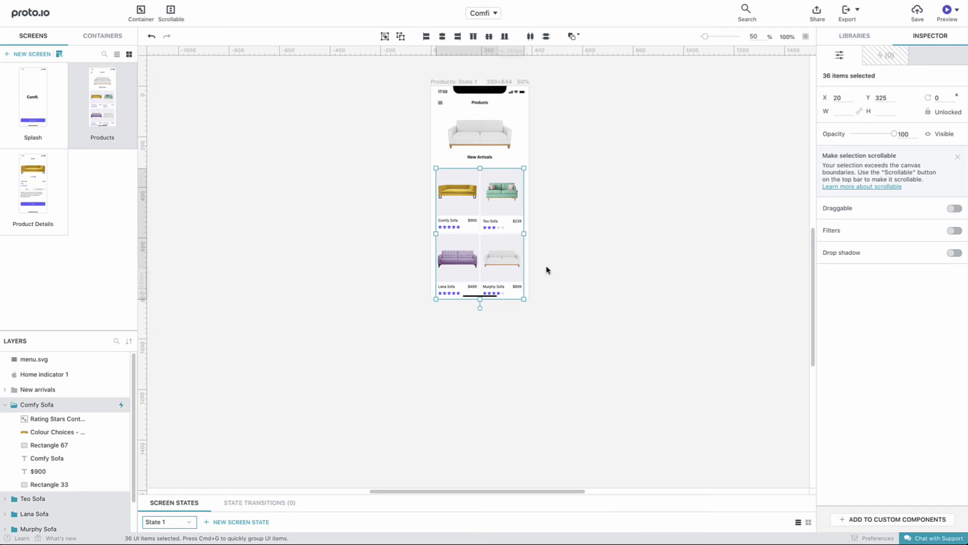
right_click(508, 249)
left_click(539, 321)
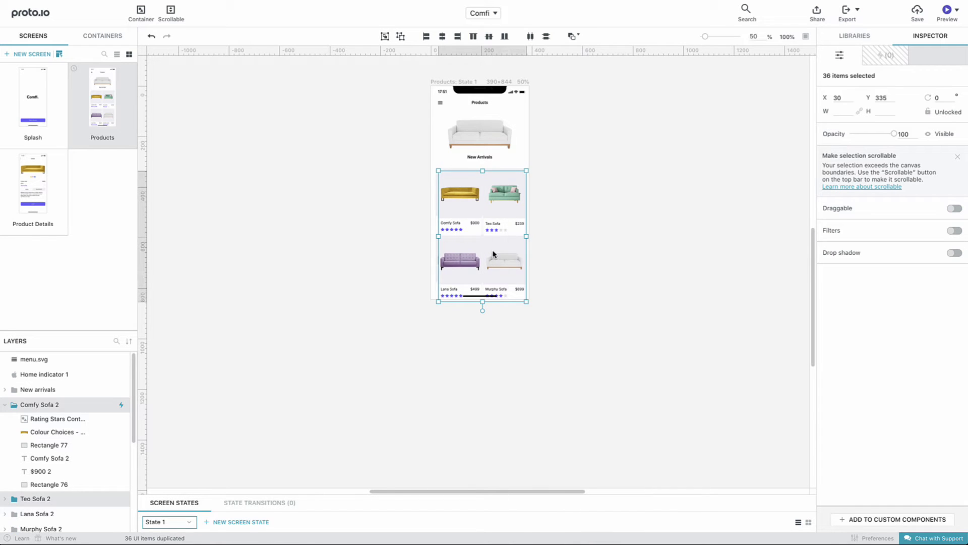
left_click_drag(463, 200, 461, 330)
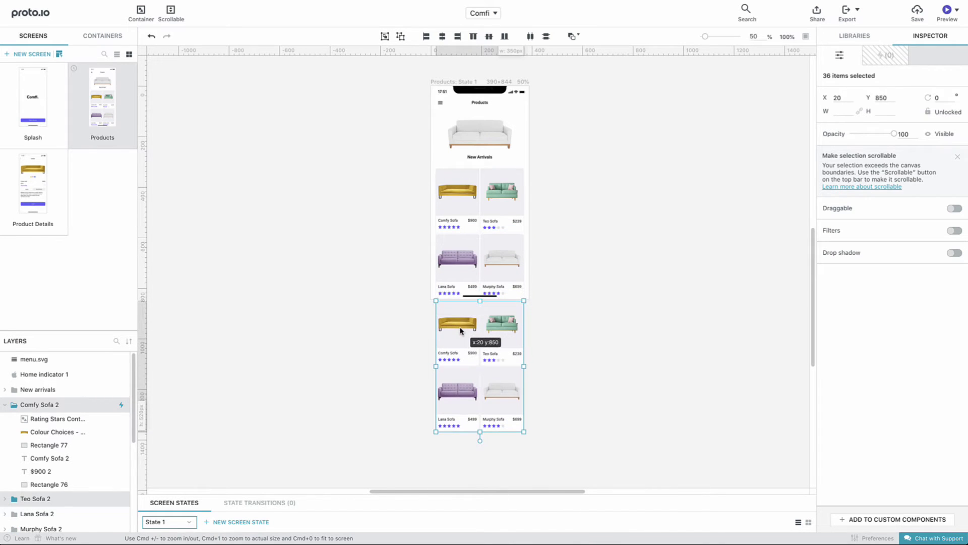
left_click(554, 295)
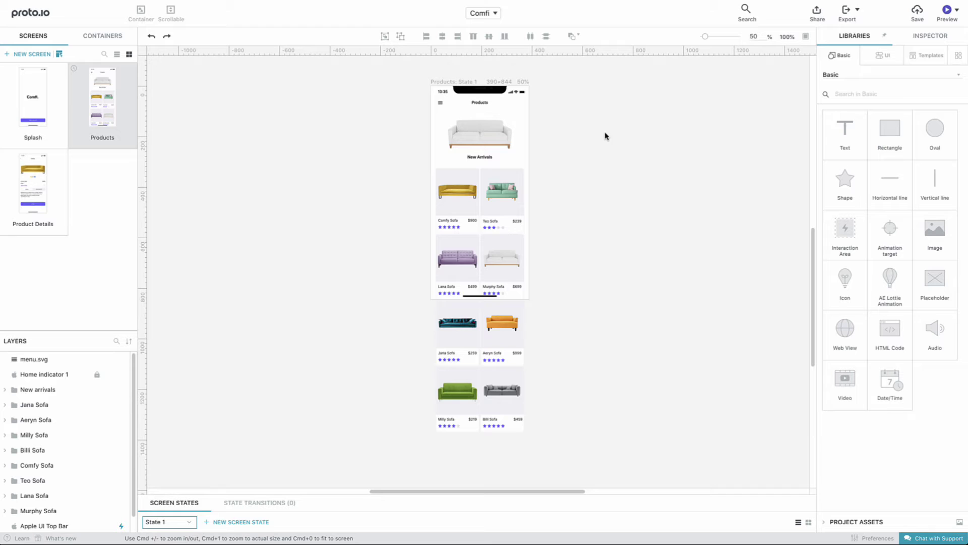
Group the New Arrivals banner and eight sofa cards into one layer, then rename it Products
left_click_drag(606, 133, 387, 378)
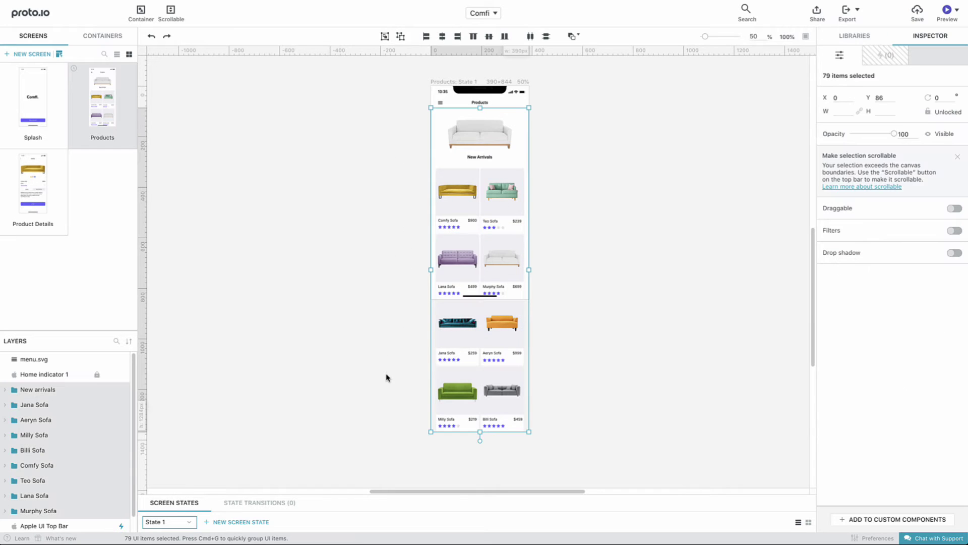
right_click(447, 331)
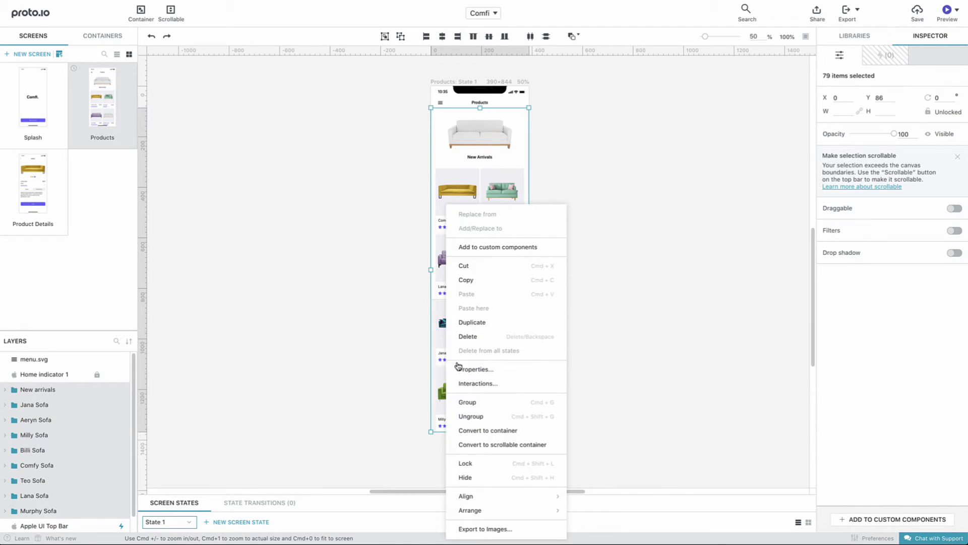
left_click(469, 402)
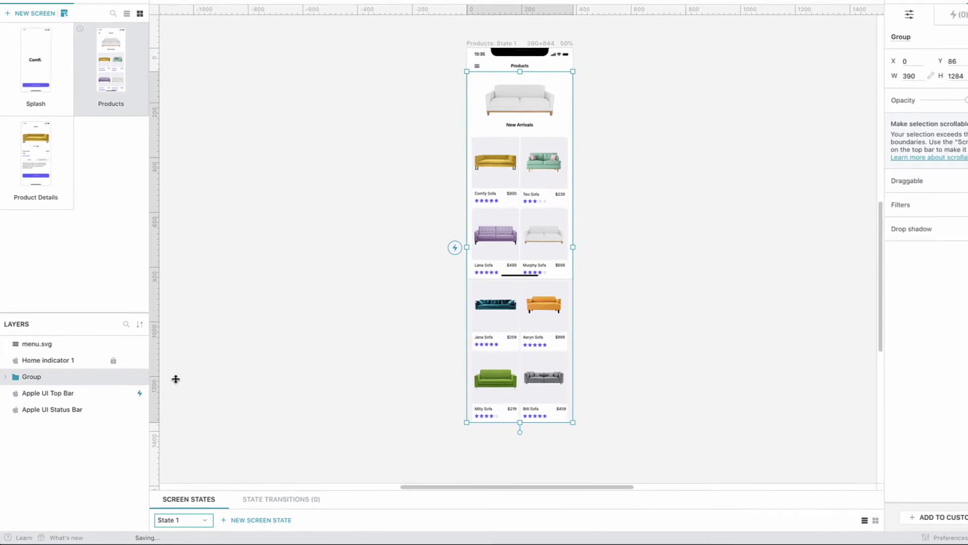
double_click(46, 381)
type("Produc")
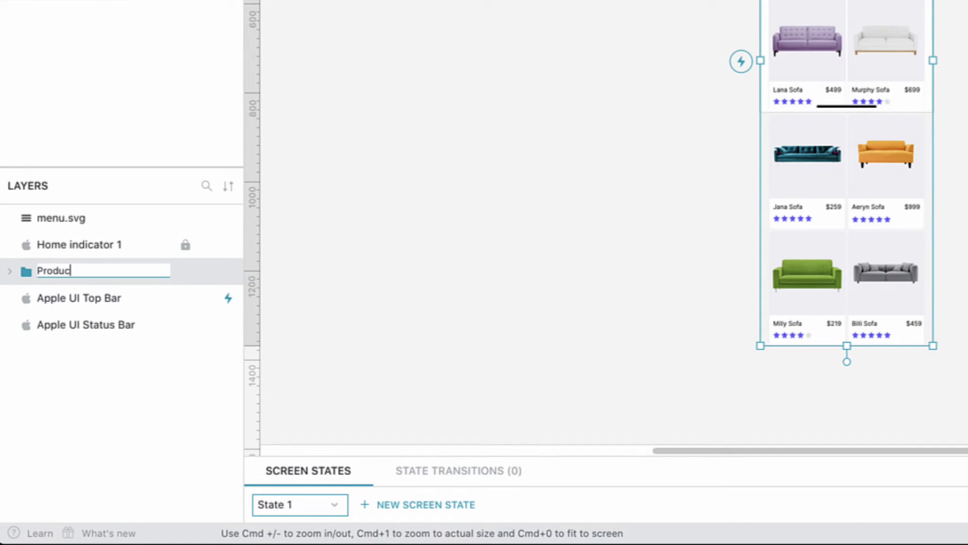
type("ts")
key("Return")
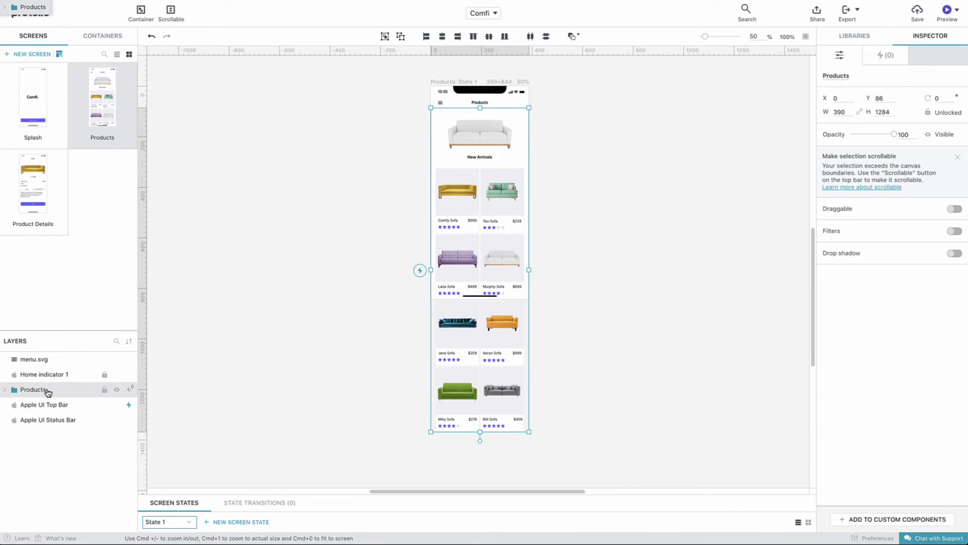
Convert the Products group into a scrollable container, enlarge the canvas, and preview the prototype
right_click(48, 393)
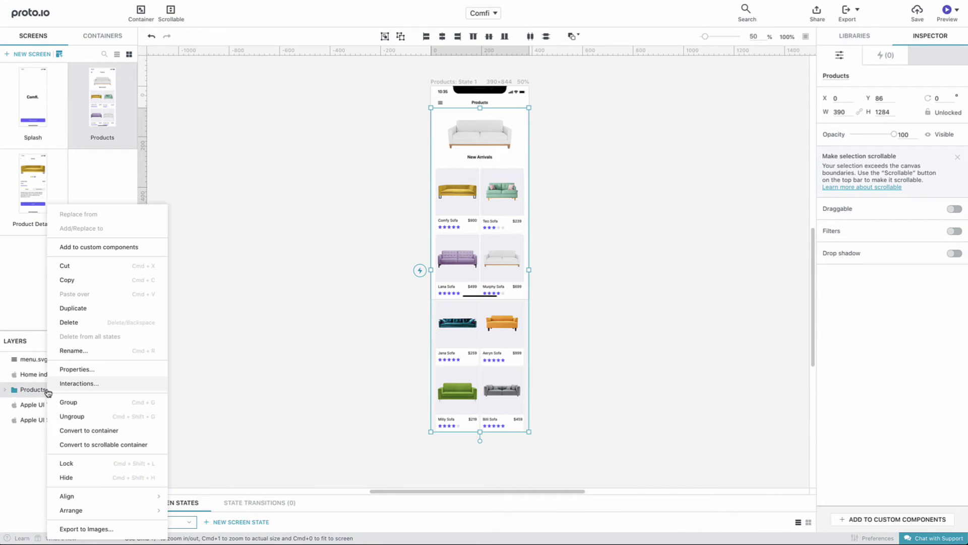
left_click(77, 445)
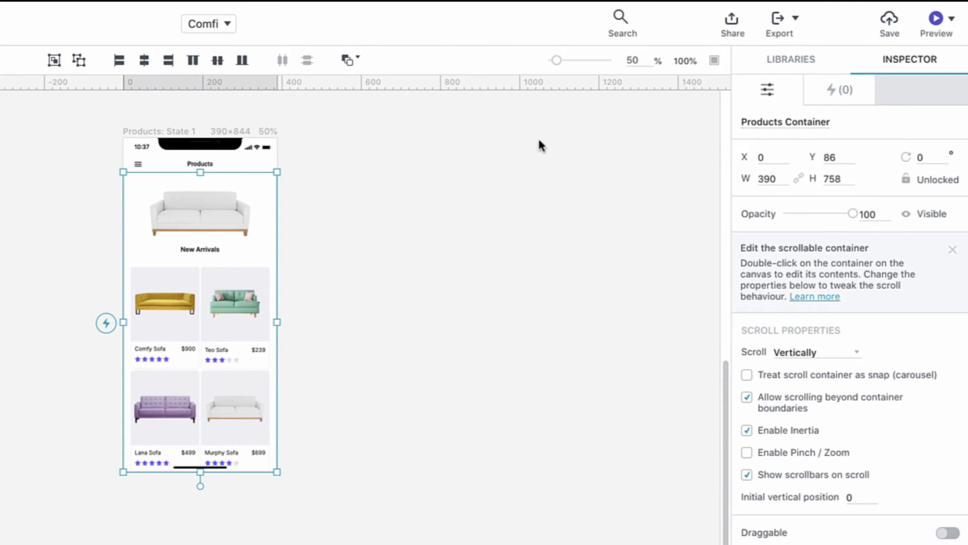
left_click(711, 66)
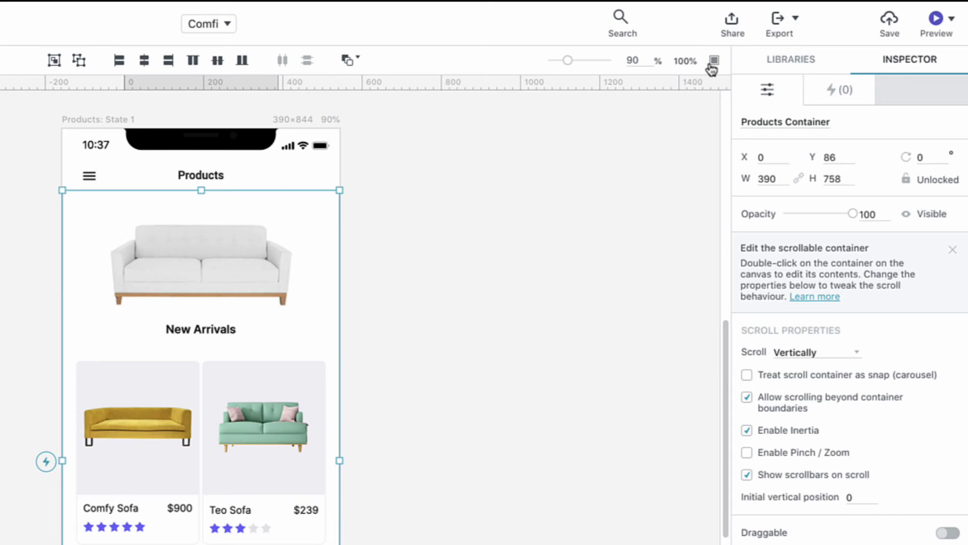
left_click(936, 25)
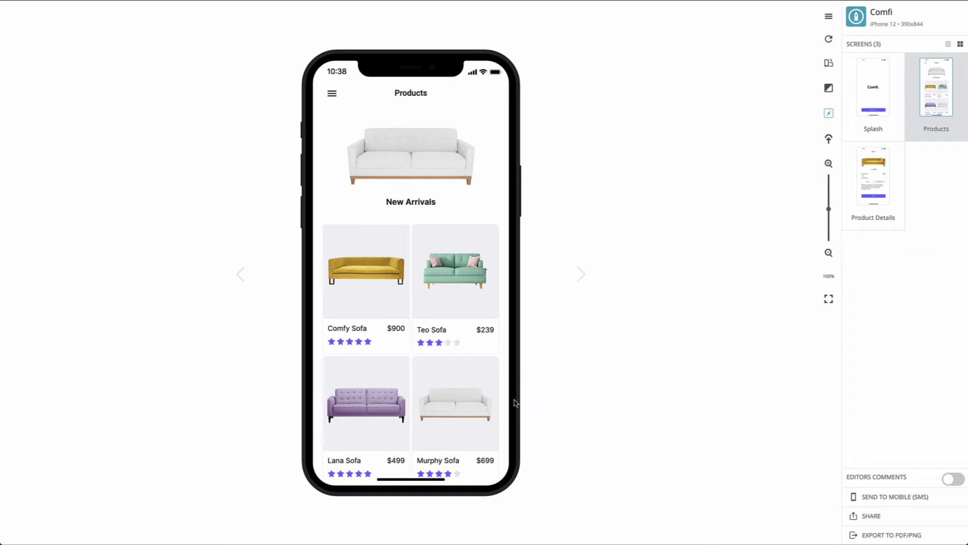
Swipe up through the product list in the Proto.io Player
left_click_drag(476, 437, 460, 145)
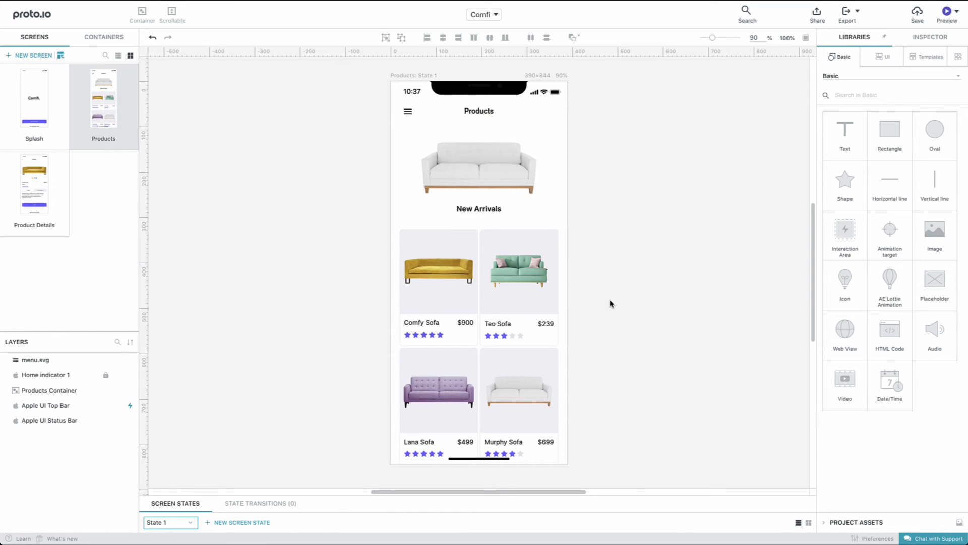
Inside the Products Container, duplicate the New Arrivals banner and place the copy beside it
left_click(545, 283)
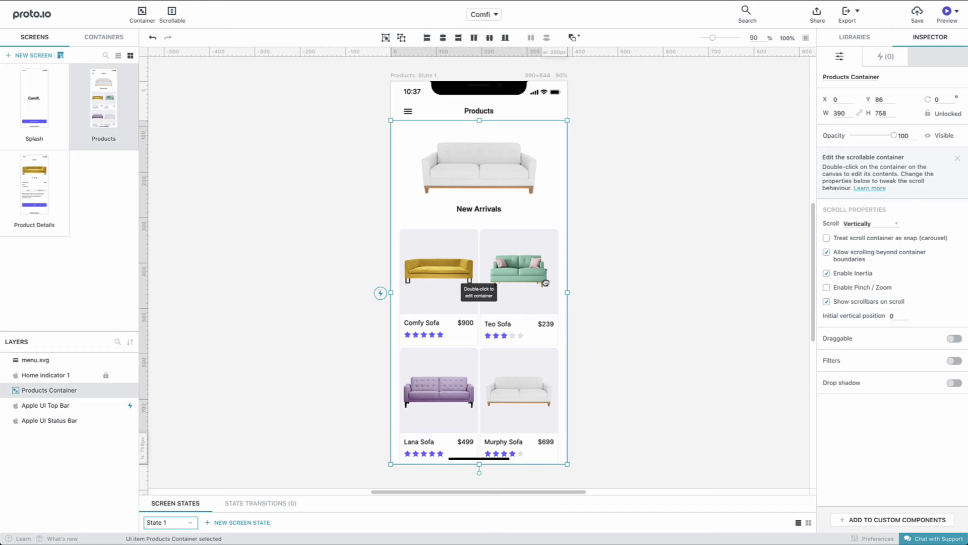
double_click(546, 282)
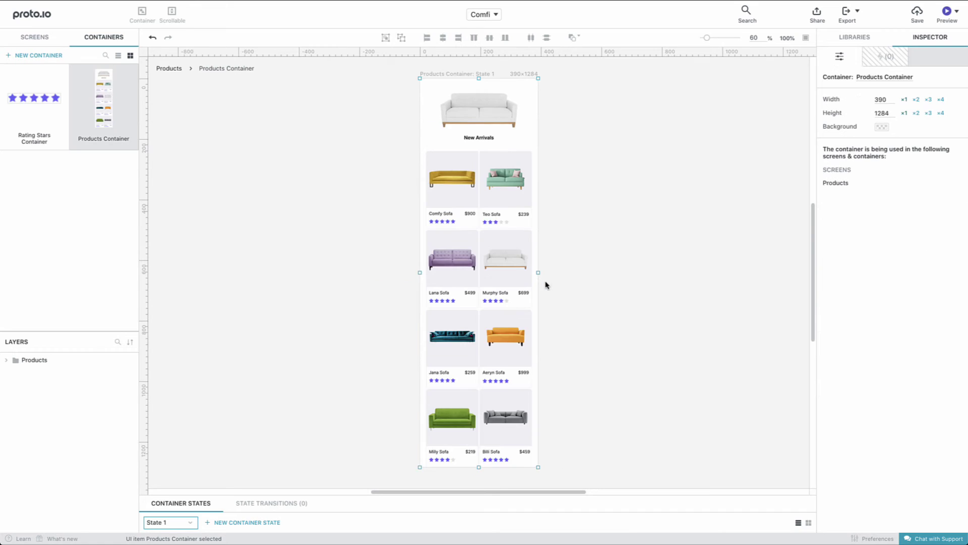
left_click(505, 131)
right_click(505, 130)
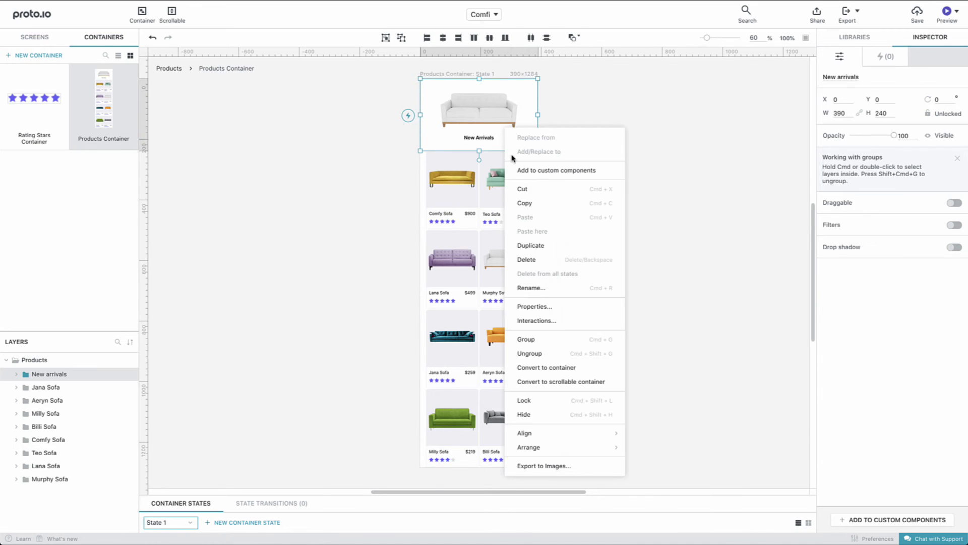
left_click(540, 246)
left_click_drag(453, 120, 571, 120)
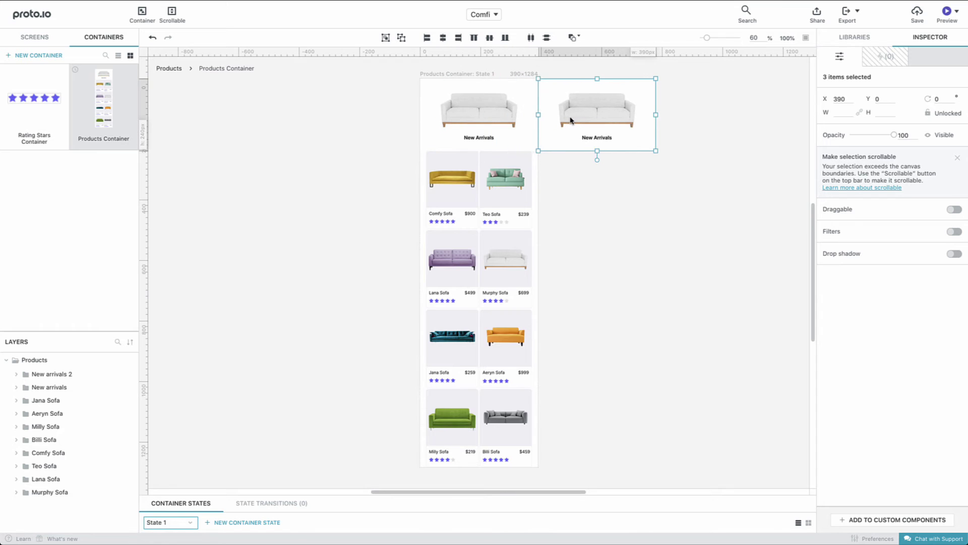
Duplicate the banner again and line the second copy up to the right of the first
right_click(571, 120)
left_click(602, 234)
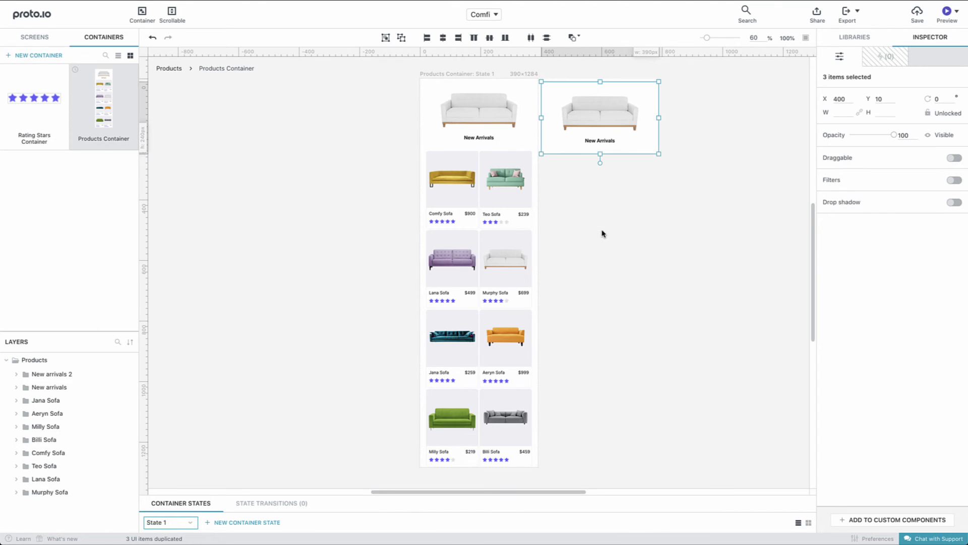
left_click_drag(560, 124, 675, 121)
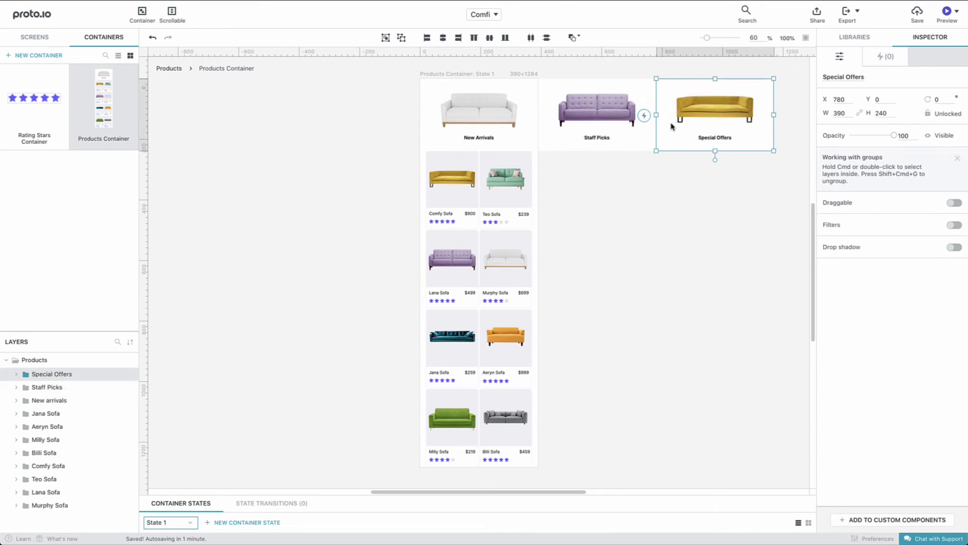
left_click(623, 125, "shift")
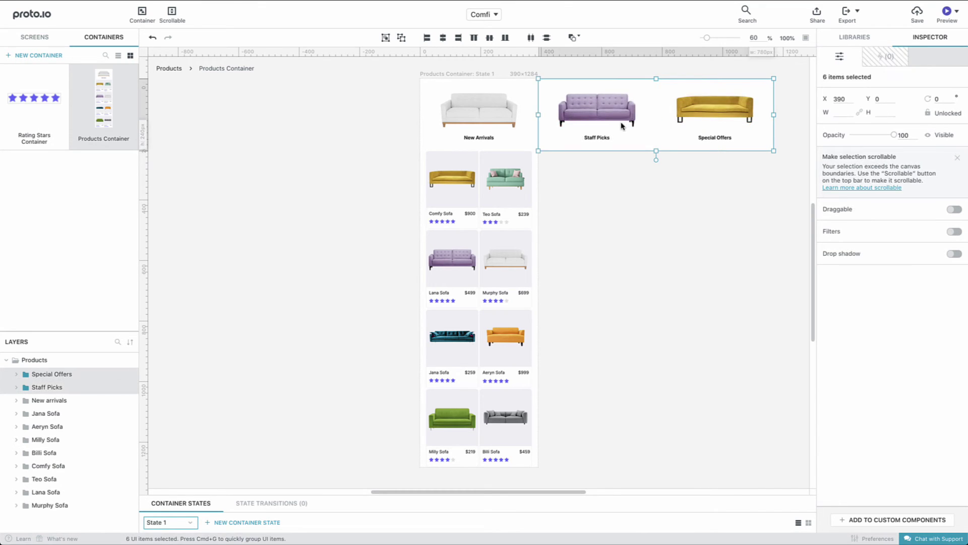
Convert the three banners into a scrollable container with snap (carousel) enabled, then preview
left_click(525, 119, "shift")
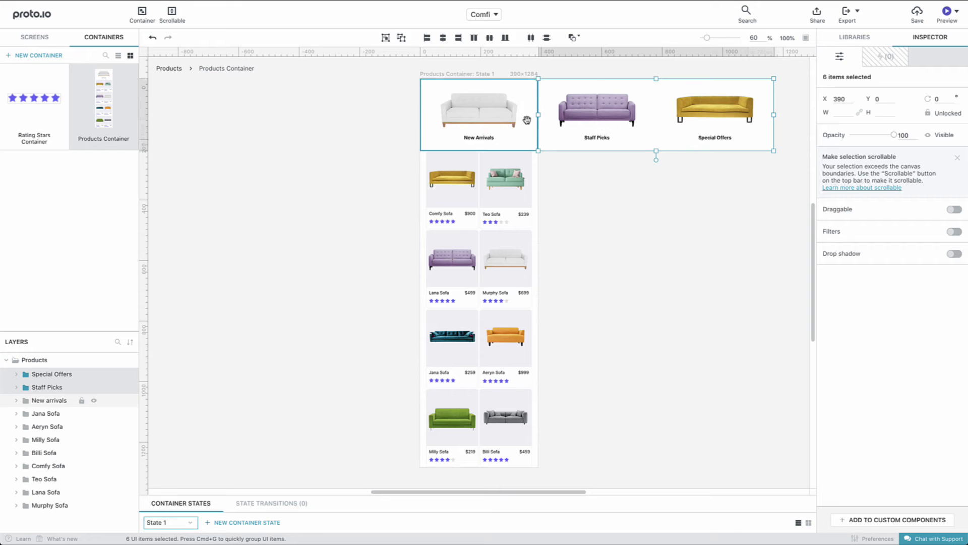
right_click(525, 119)
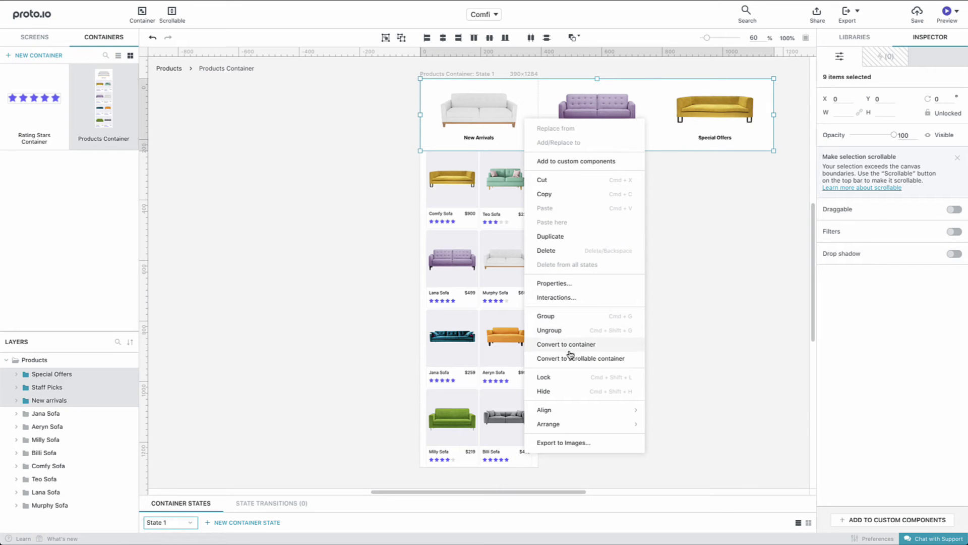
left_click(558, 358)
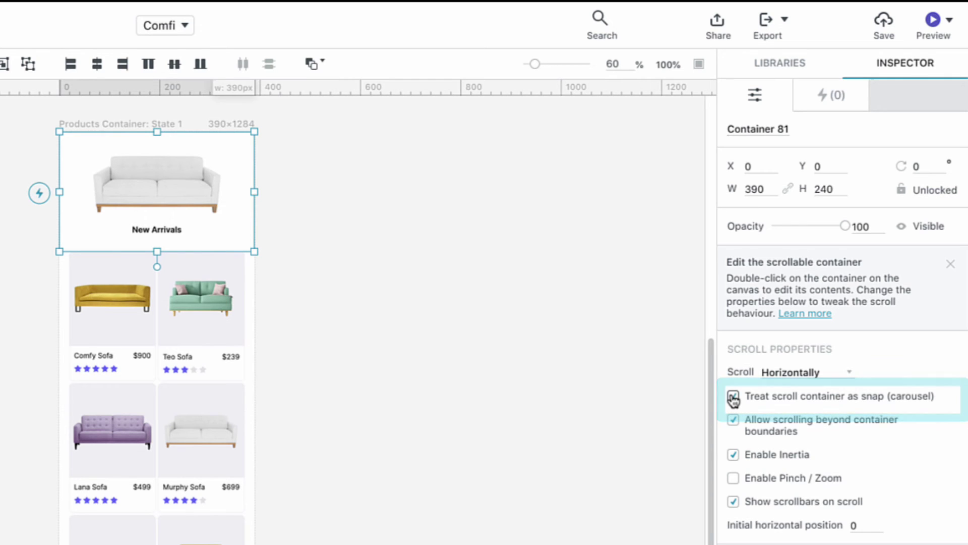
left_click(733, 397)
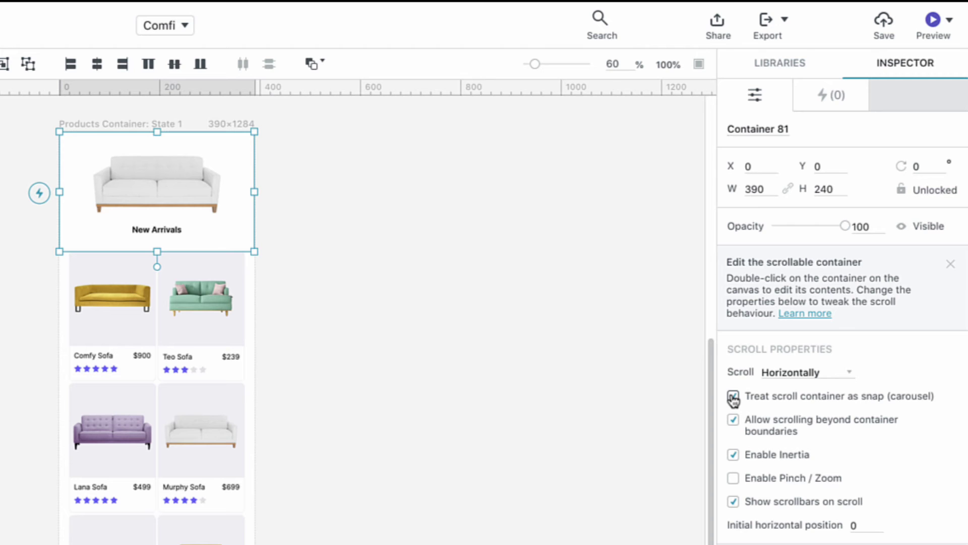
left_click(933, 22)
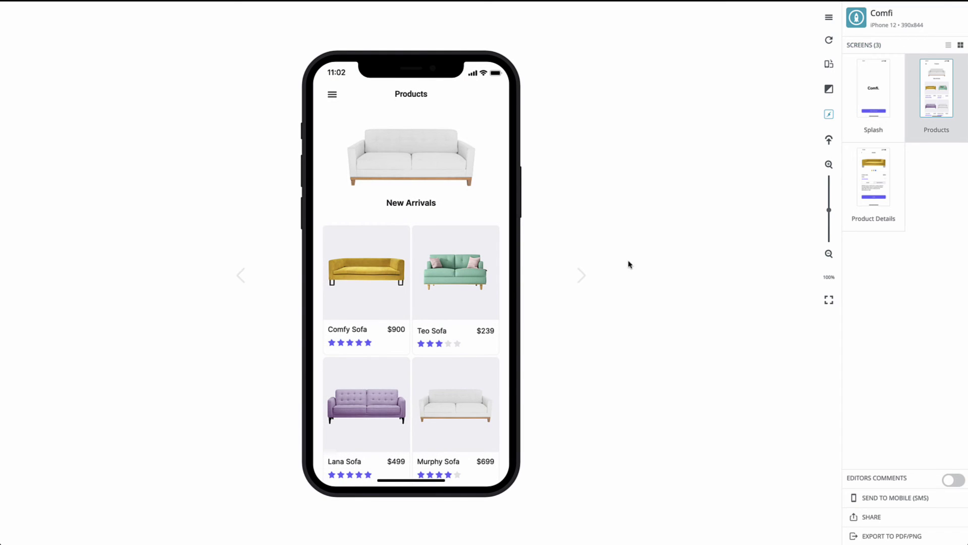
Swipe the banner carousel from New Arrivals through Staff Picks to Special Offers
left_click_drag(453, 420, 460, 501)
left_click_drag(456, 171, 393, 174)
left_click_drag(467, 169, 341, 168)
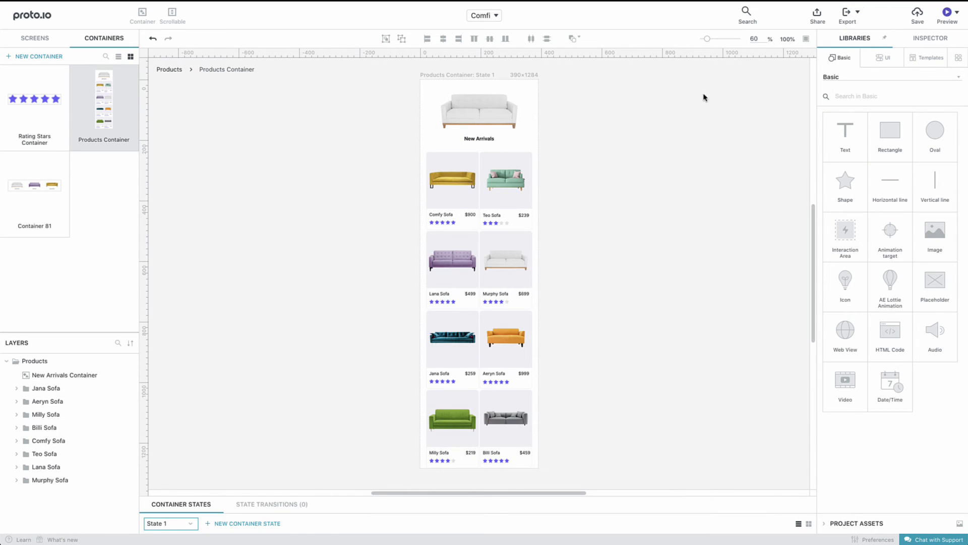
Set the canvas zoom to 200%
double_click(756, 38)
type("200")
key("Return")
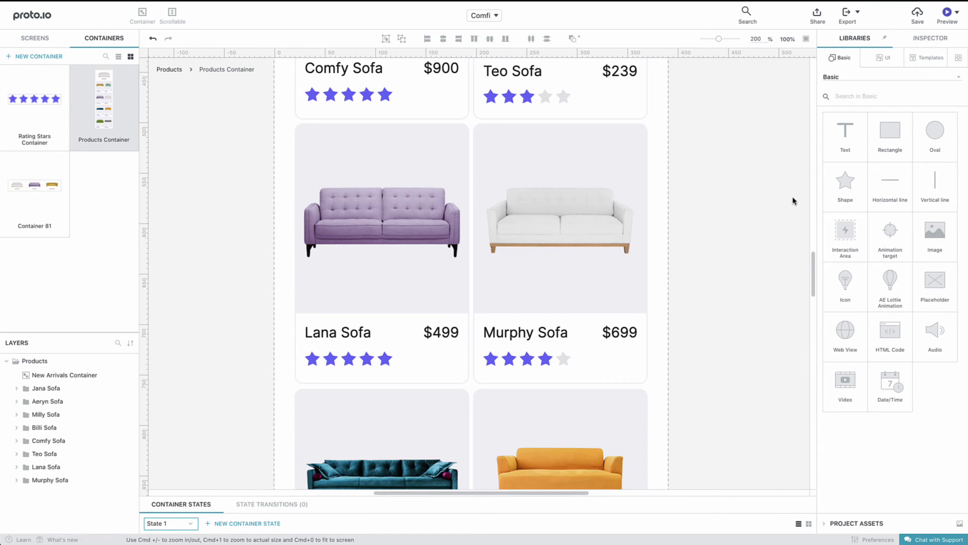
left_click_drag(812, 264, 812, 214)
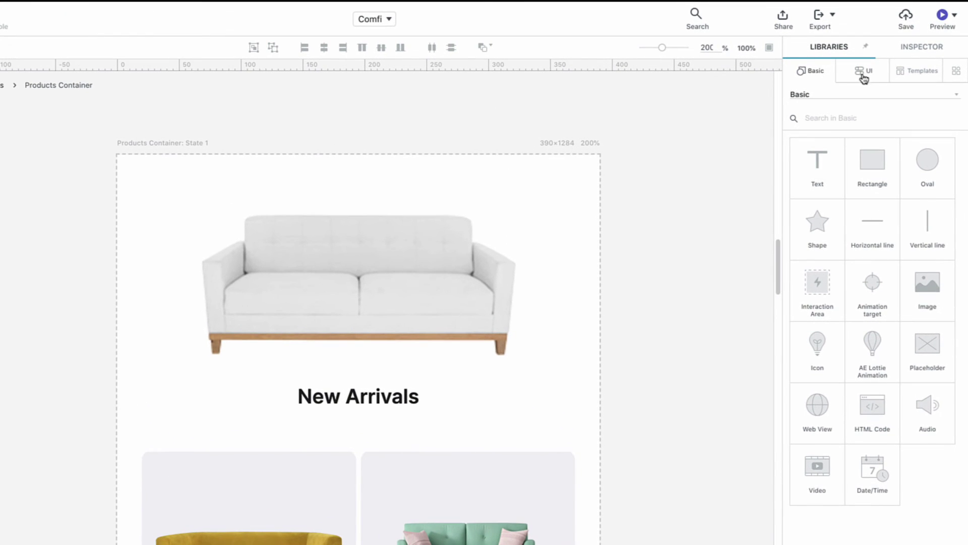
Add a UI library Page Controller below the New Arrivals title with Button 1 active
left_click(884, 61)
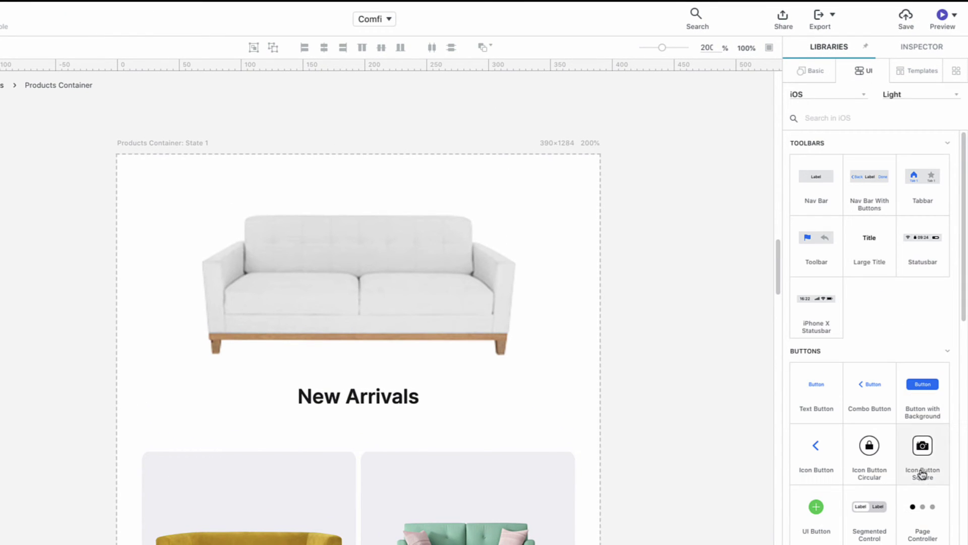
left_click_drag(922, 506, 363, 437)
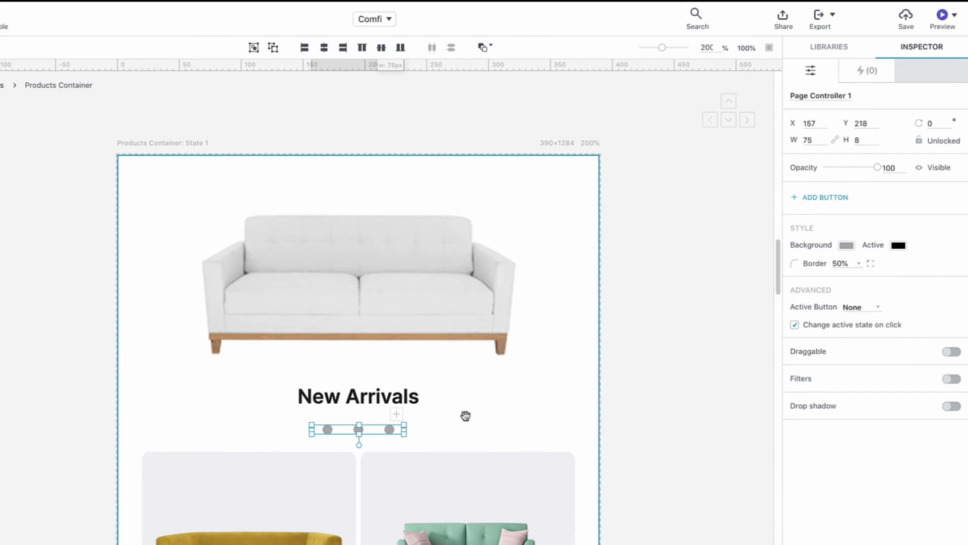
left_click(873, 308)
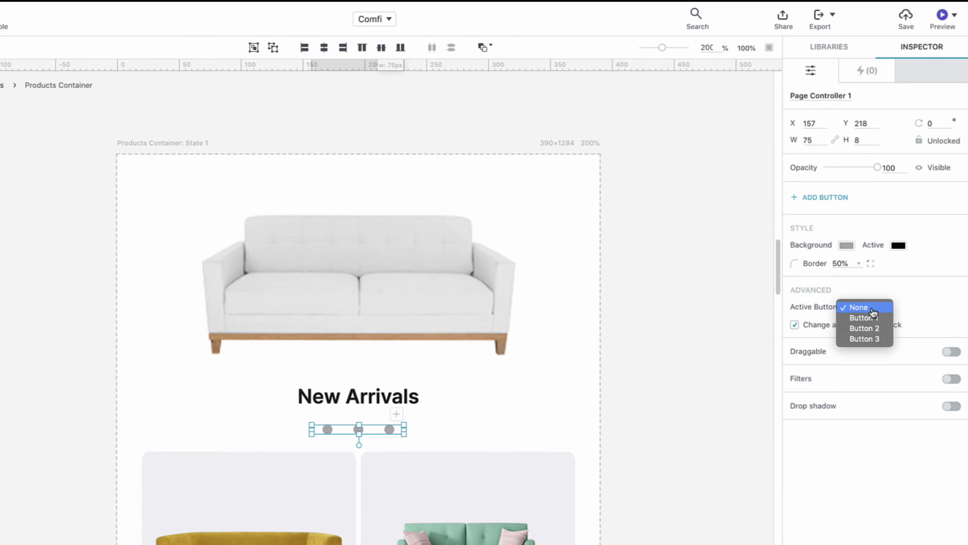
left_click(872, 318)
left_click(629, 377)
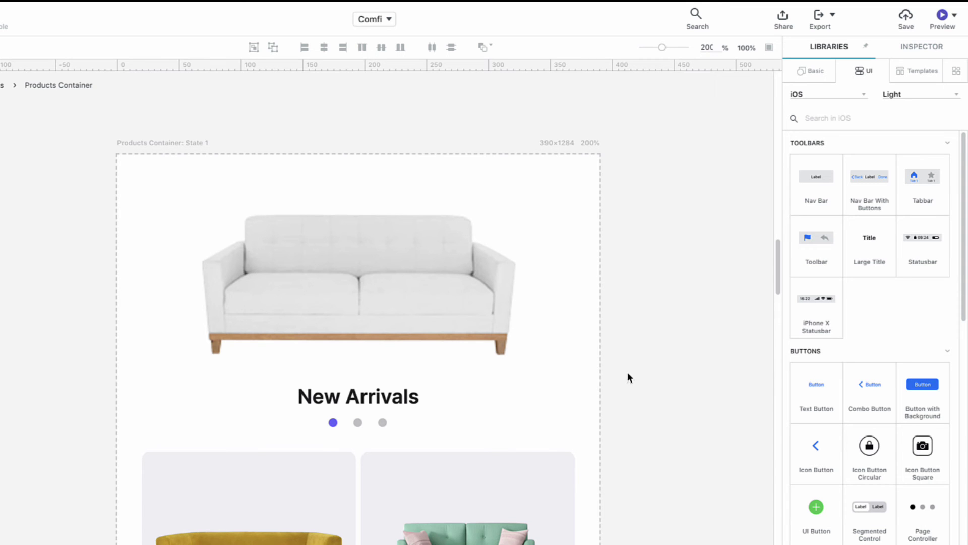
Add a Container page change interaction that syncs Page Controller 1, and save it
left_click(539, 391)
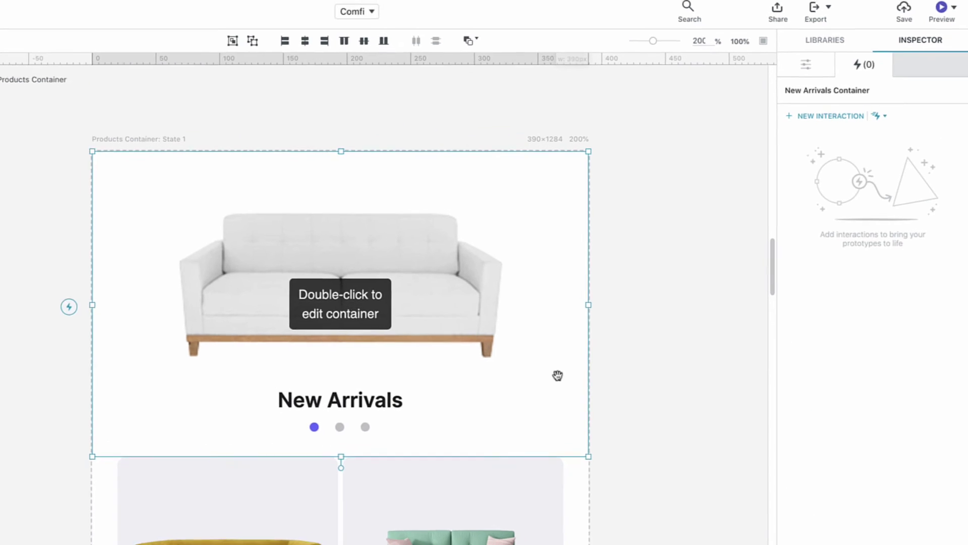
left_click(847, 120)
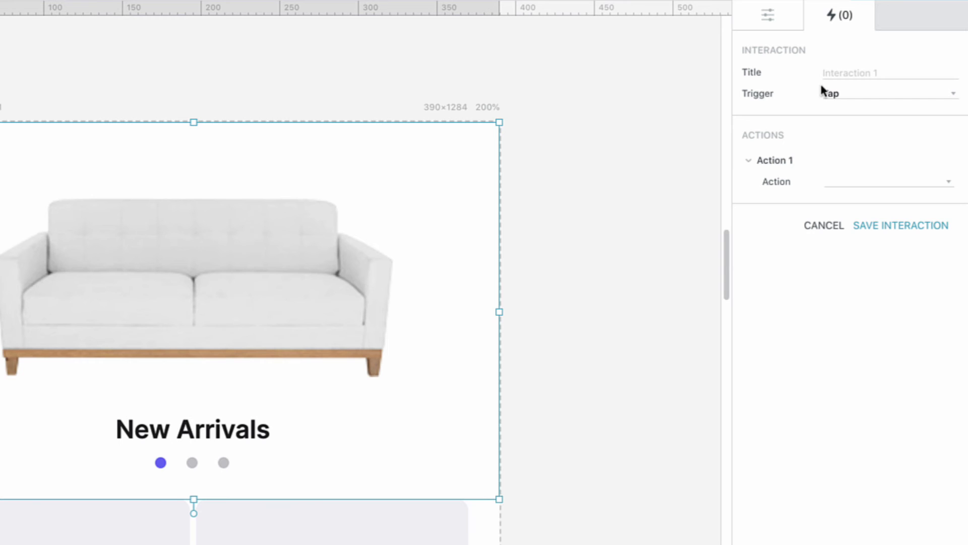
left_click(837, 95)
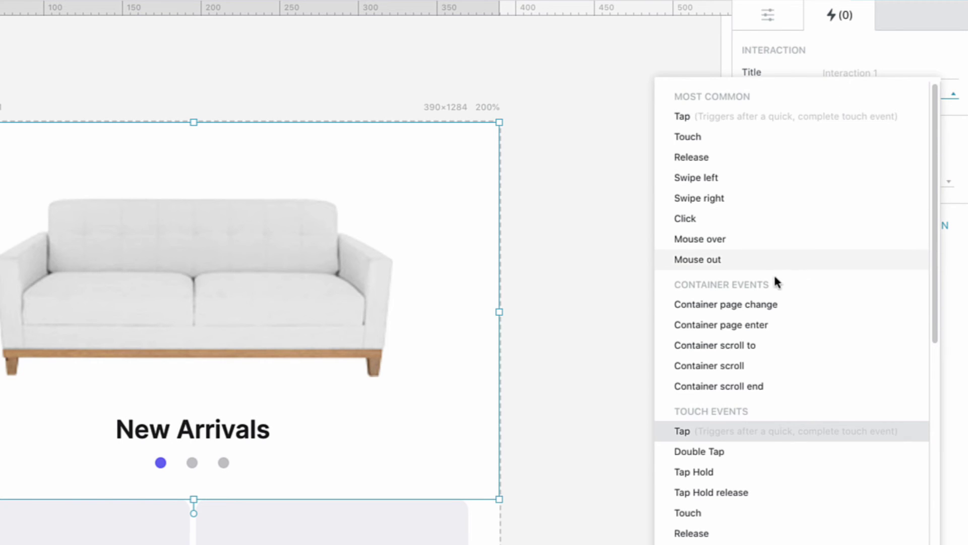
left_click(768, 305)
left_click(862, 182)
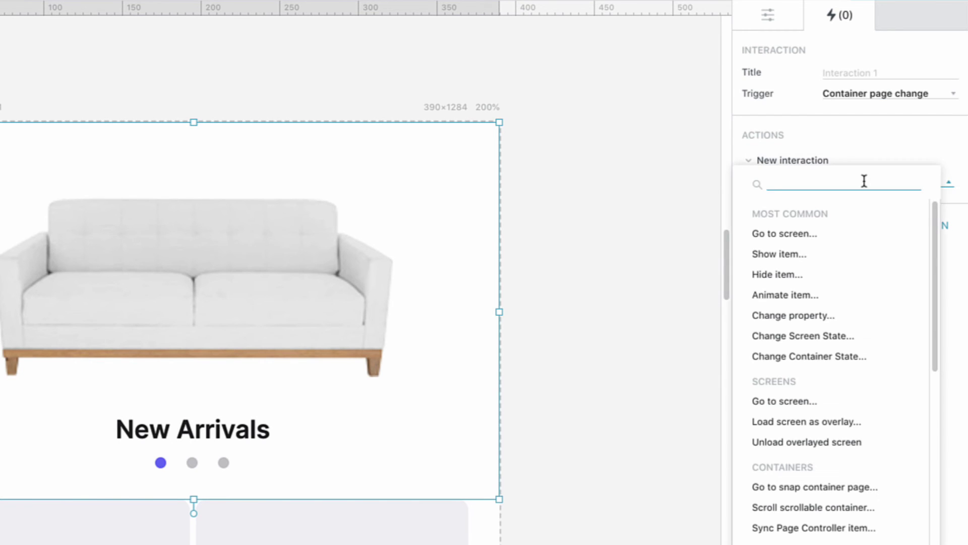
left_click(842, 529)
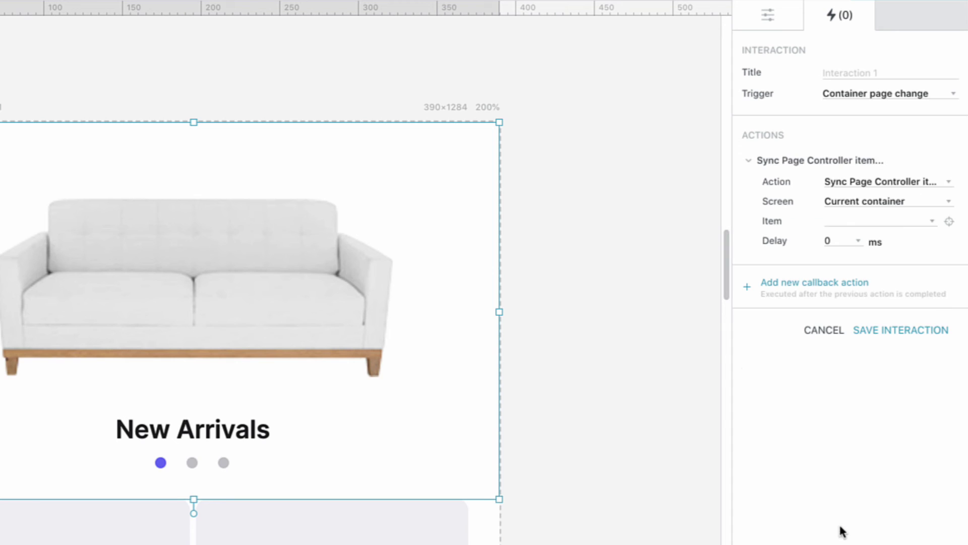
left_click(850, 224)
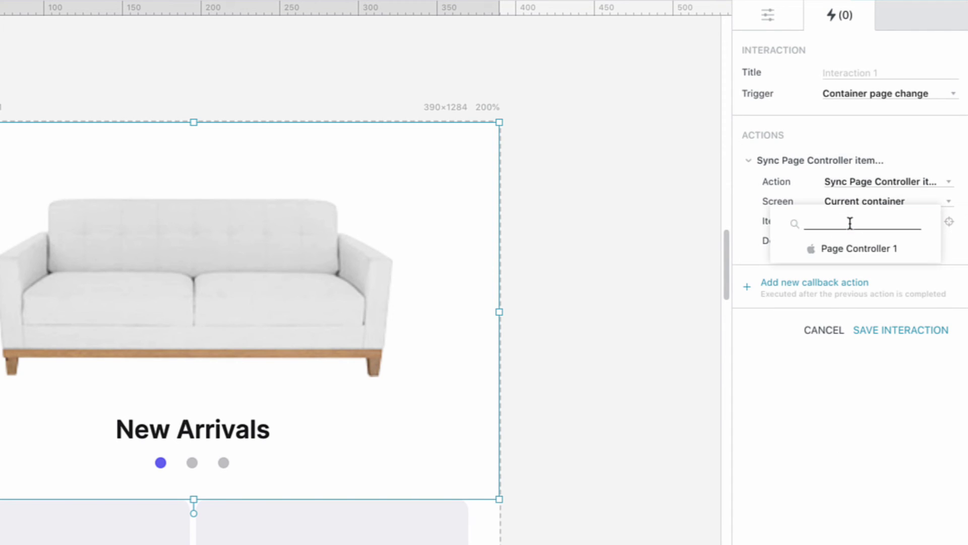
left_click(850, 249)
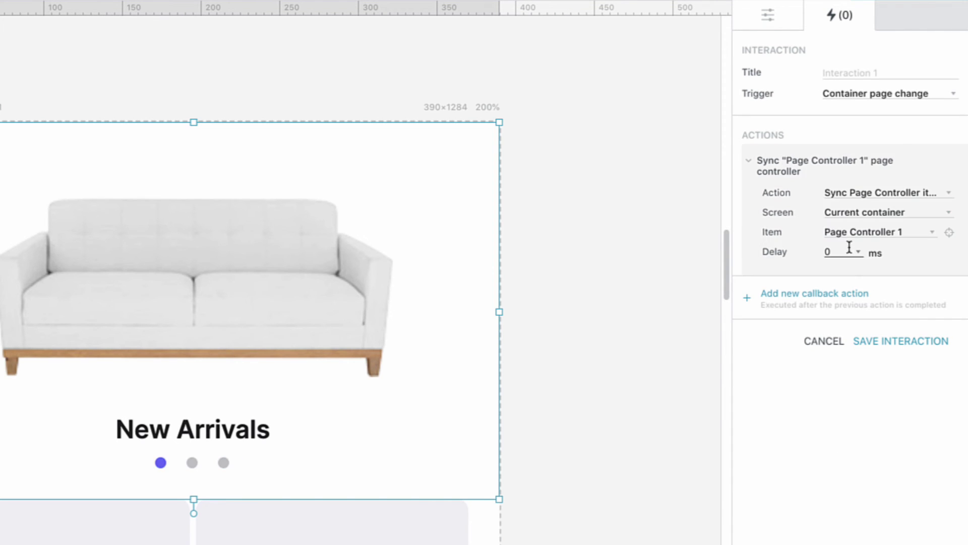
left_click(859, 330)
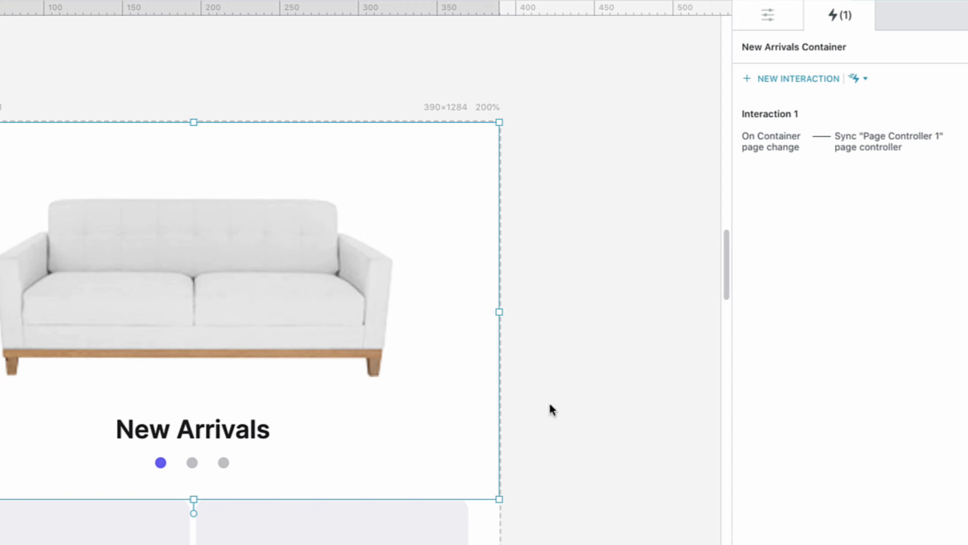
Give dot 1 a tap action going to New Arrivals Container snap page 1 horizontally
left_click(165, 467)
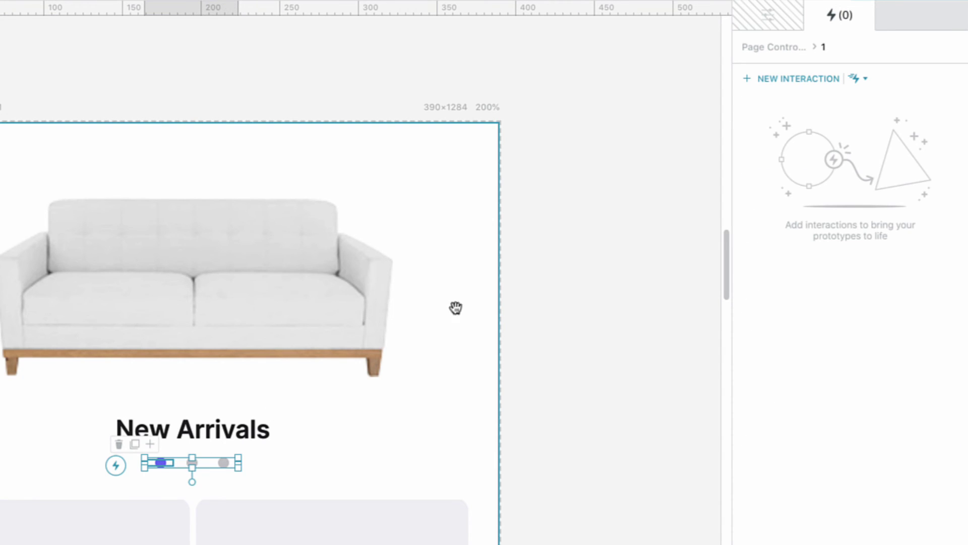
left_click(801, 80)
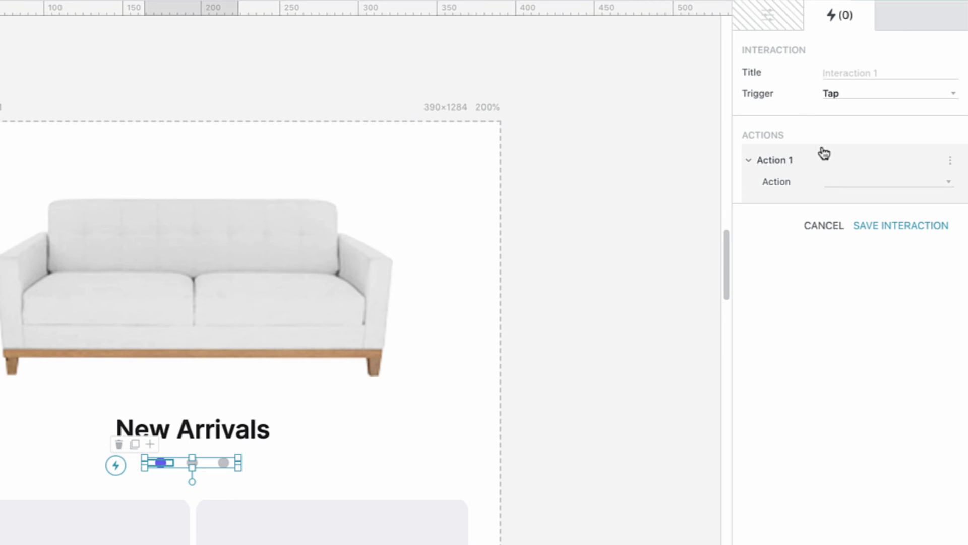
left_click(835, 183)
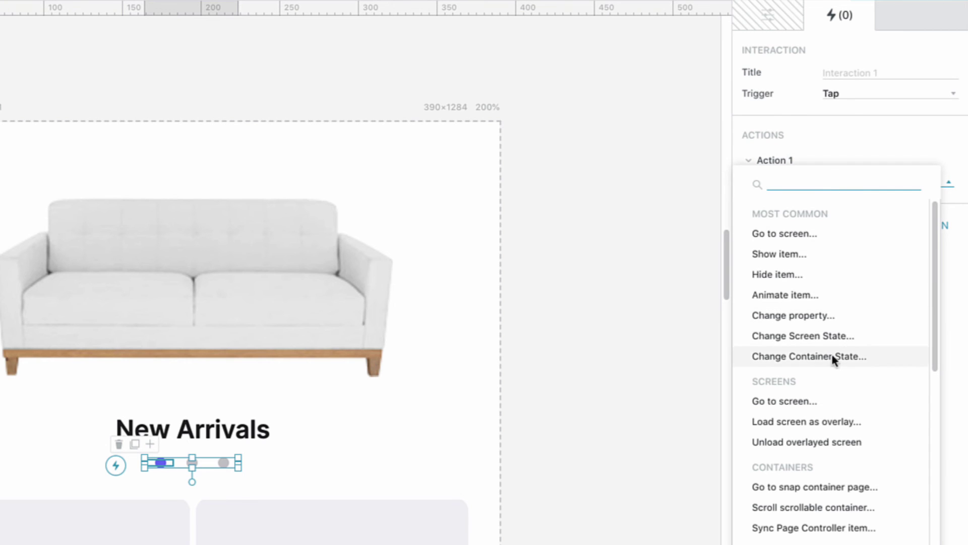
left_click(831, 487)
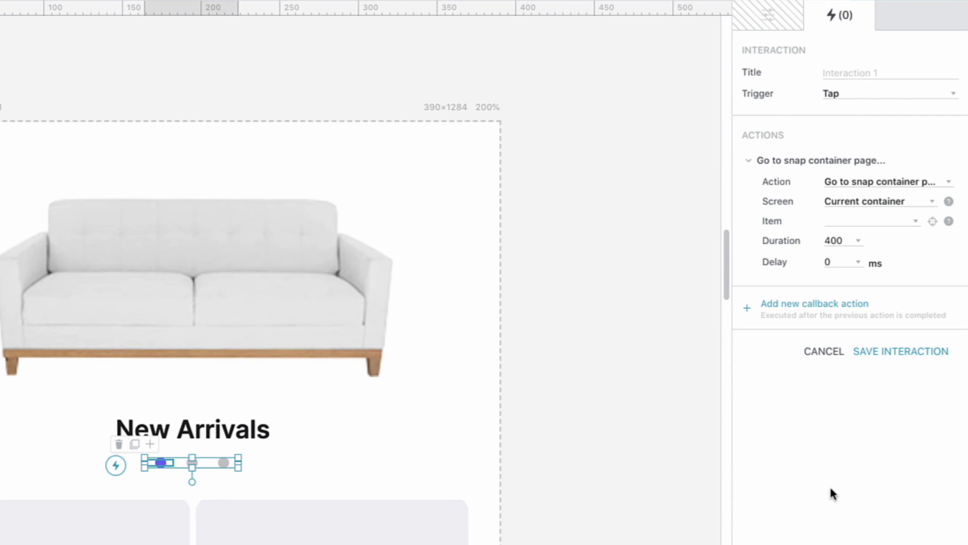
left_click(847, 222)
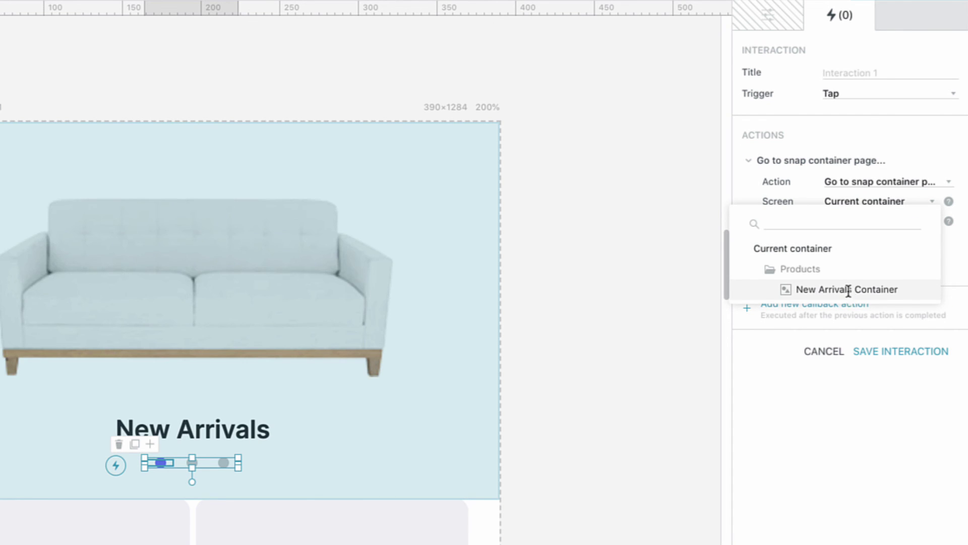
left_click(848, 290)
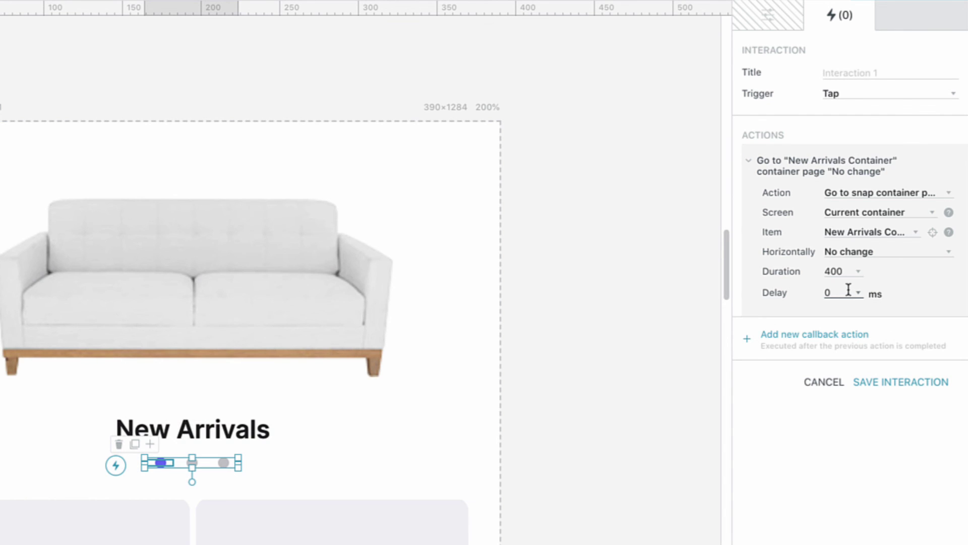
left_click(859, 253)
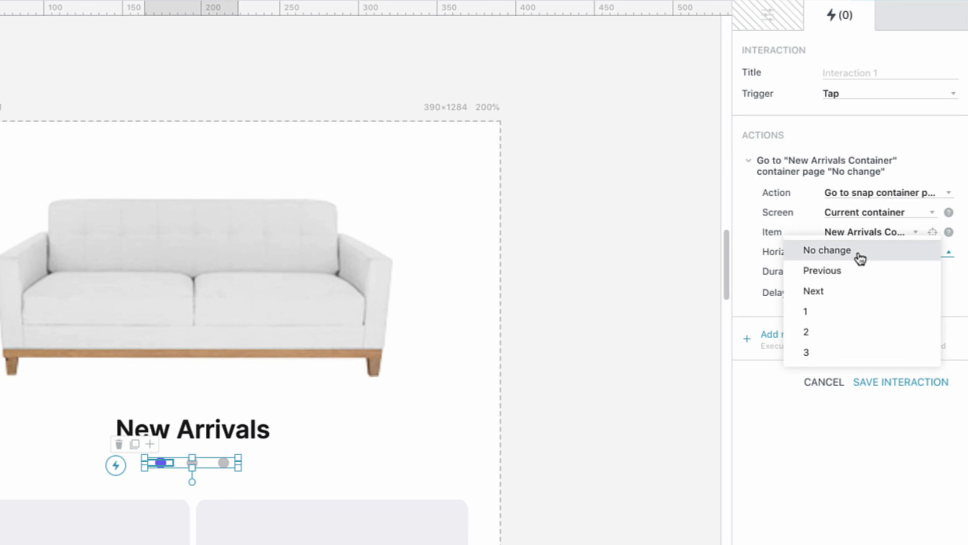
left_click(842, 311)
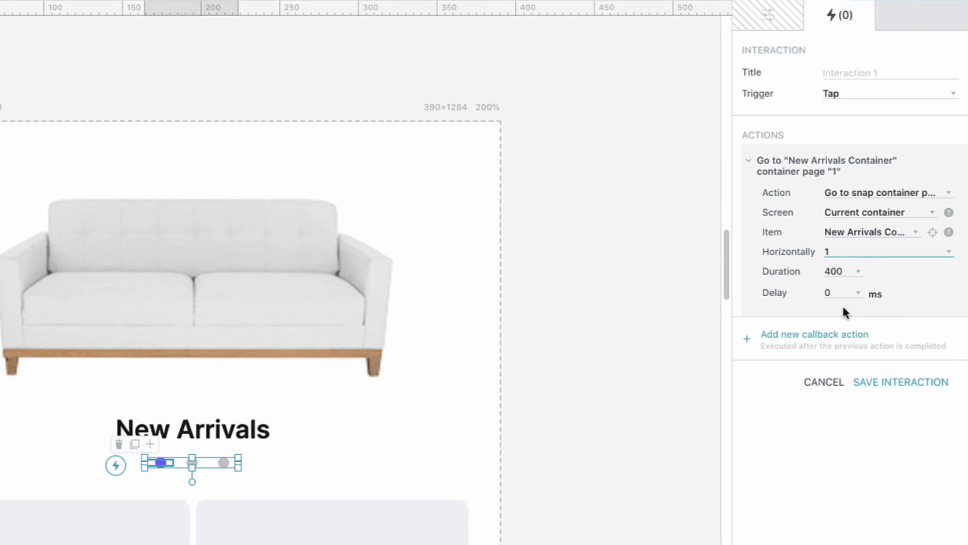
Save and copy dot 1's interaction, paste it onto dot 2 with target page 2
left_click(868, 387)
right_click(847, 145)
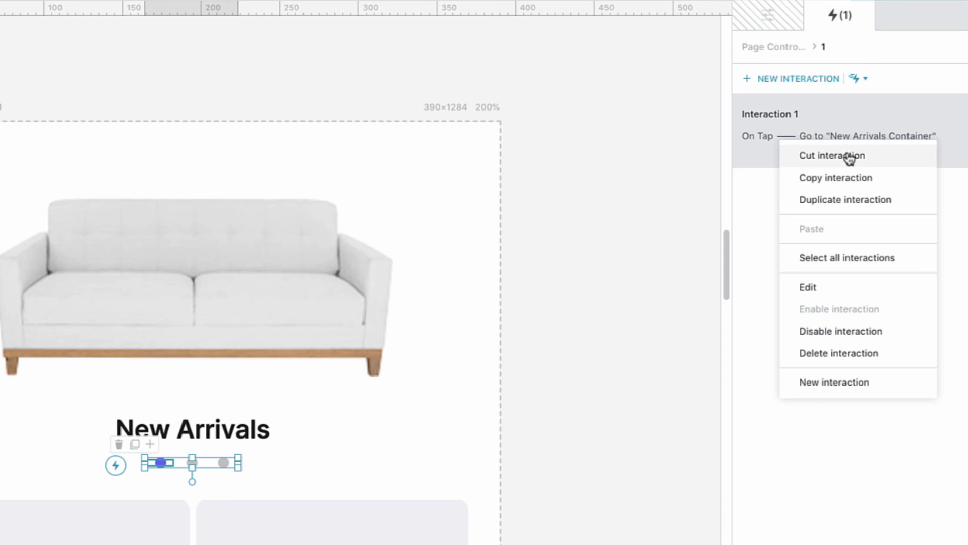
left_click(851, 181)
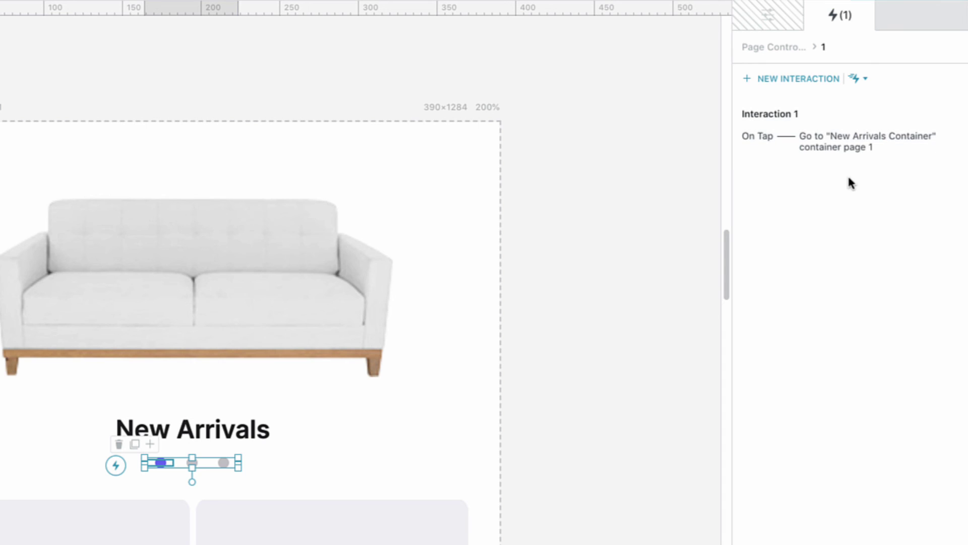
left_click(202, 463)
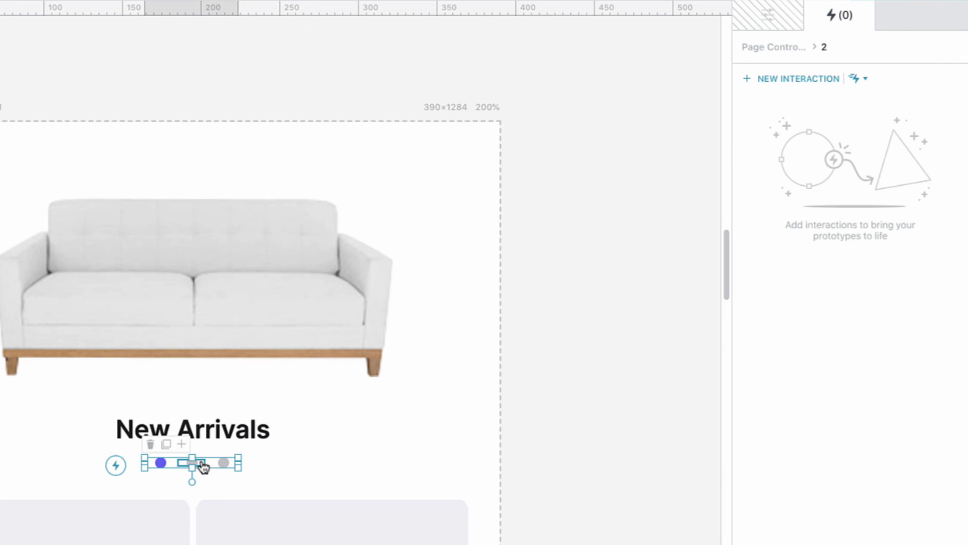
right_click(793, 140)
left_click(813, 160)
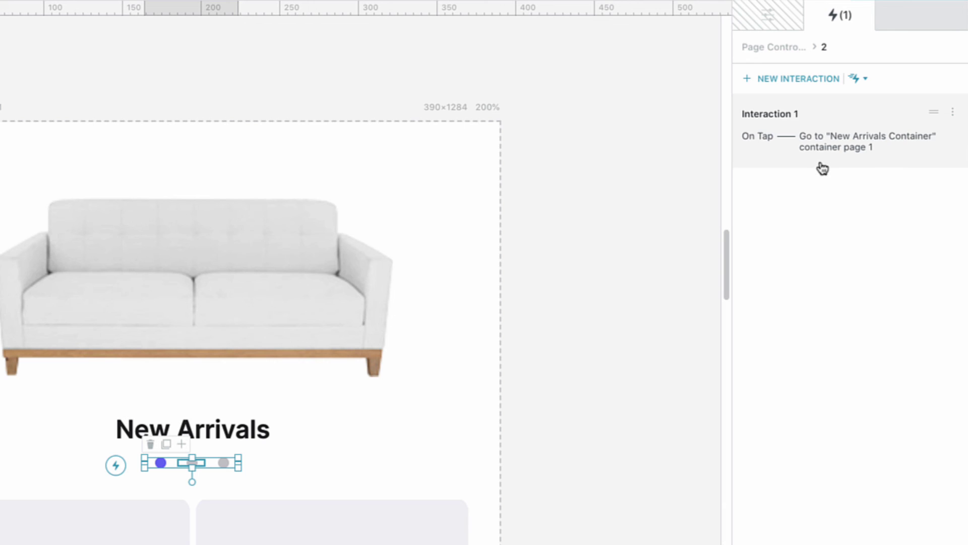
left_click(820, 137)
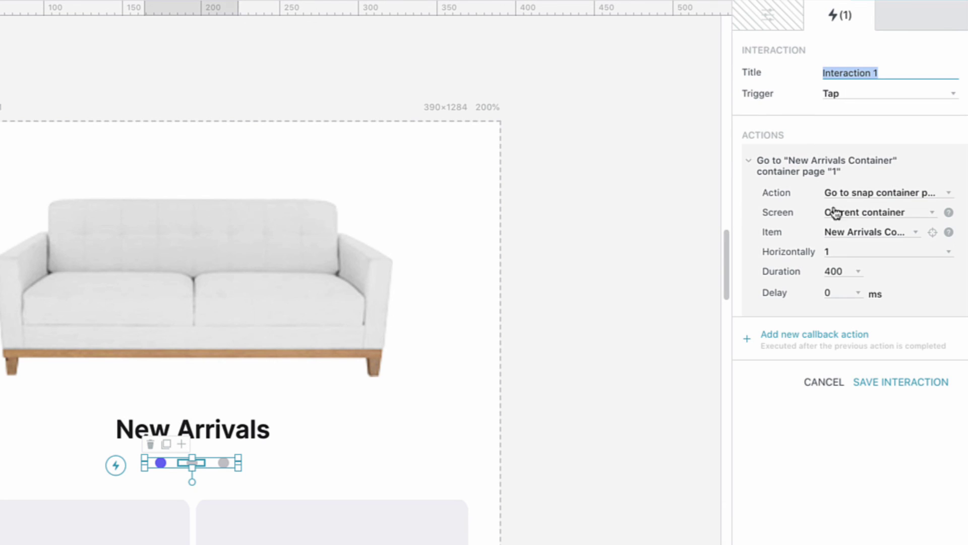
left_click(843, 252)
left_click(842, 332)
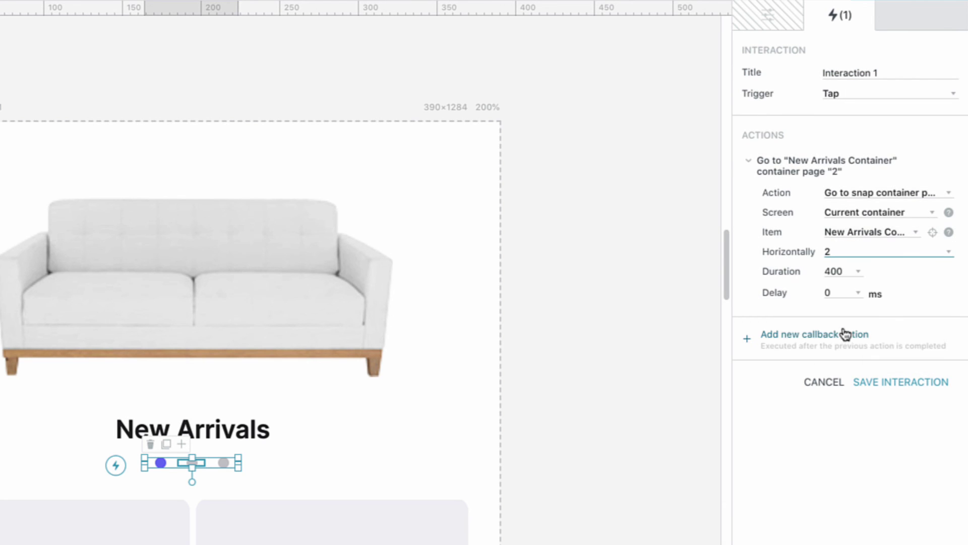
left_click(861, 382)
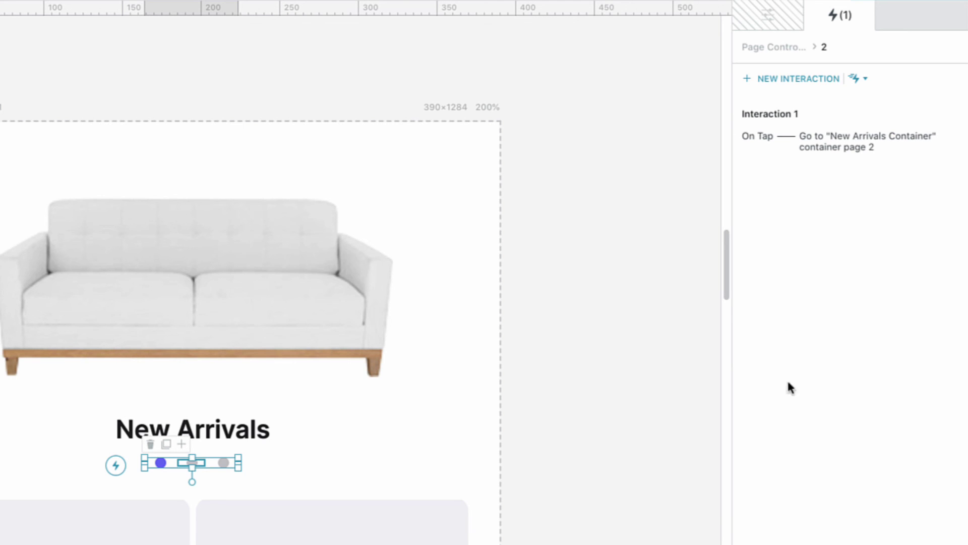
Paste the interaction onto dot 3, change its target page to 3, and save
left_click(225, 463)
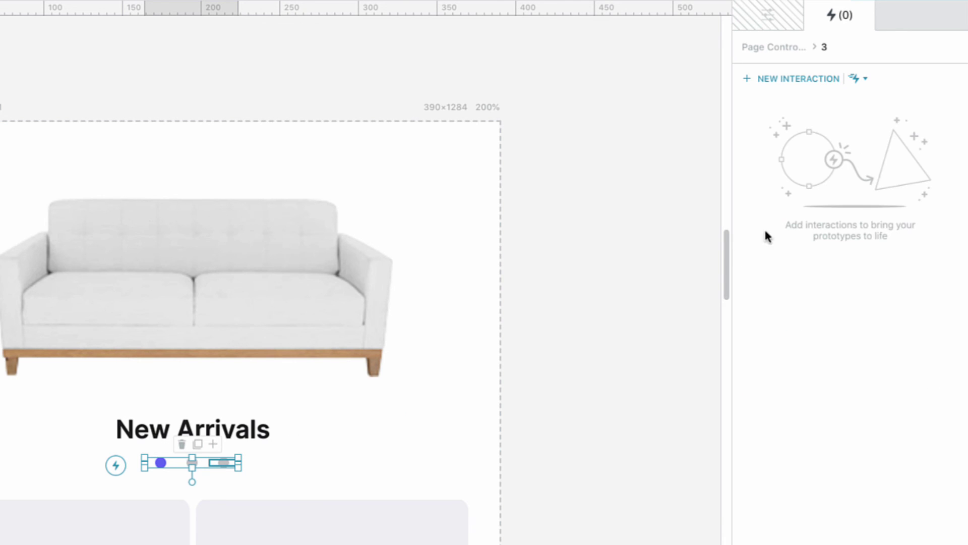
right_click(806, 204)
left_click(818, 216)
left_click(821, 155)
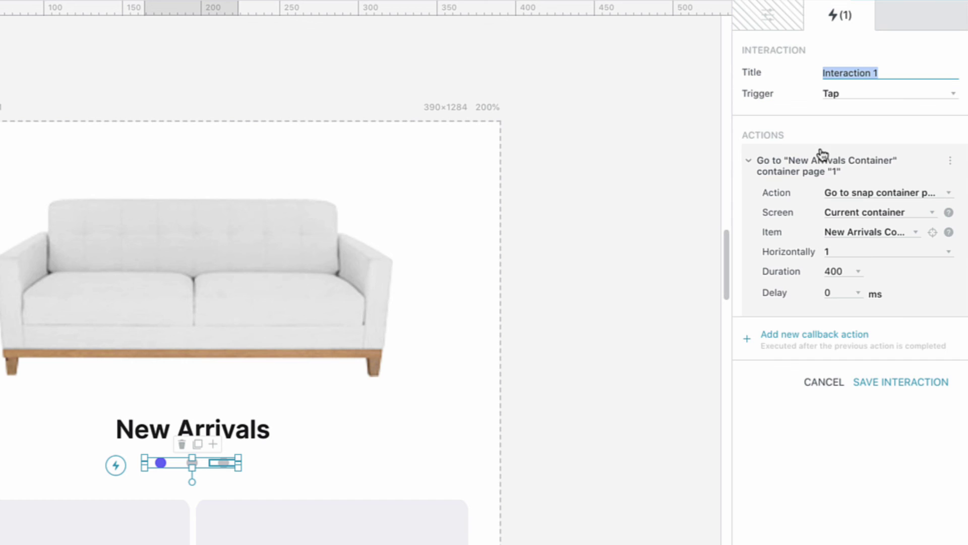
left_click(838, 253)
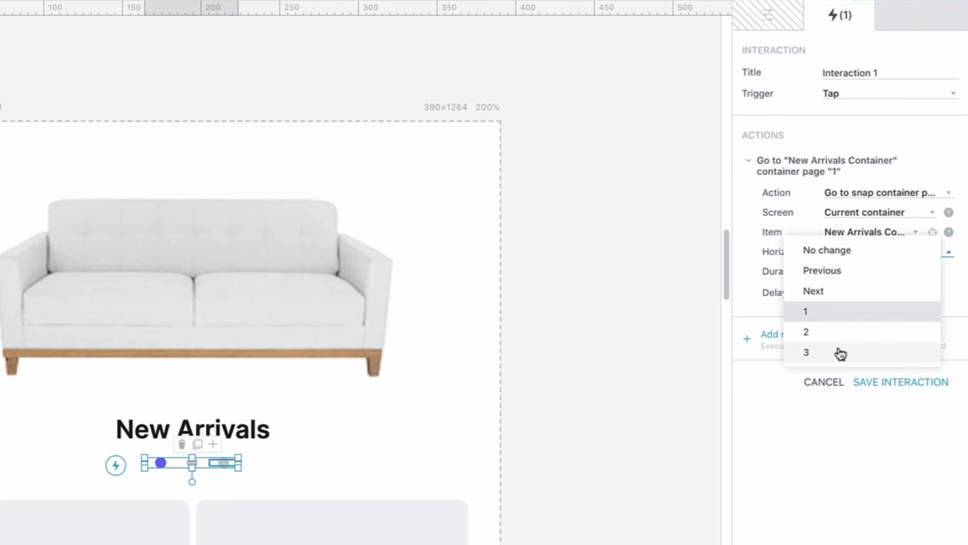
left_click(839, 353)
left_click(865, 382)
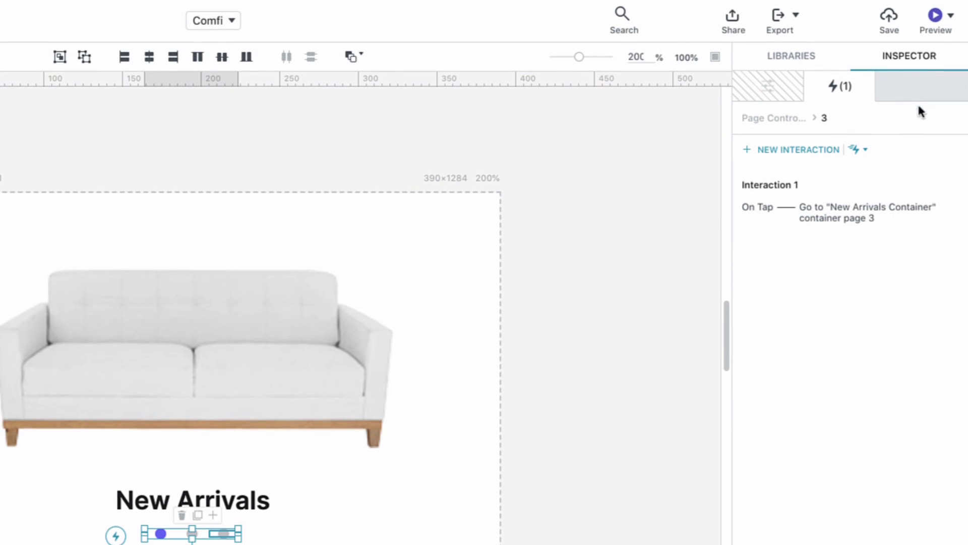
Preview the prototype, tap the second and third dots, then swipe the carousel back to Staff Picks
left_click(934, 25)
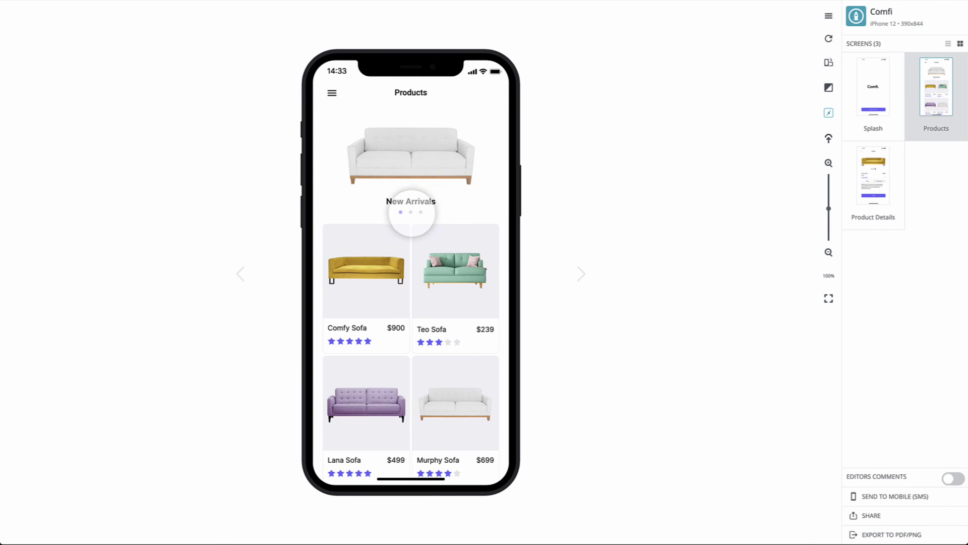
left_click(411, 212)
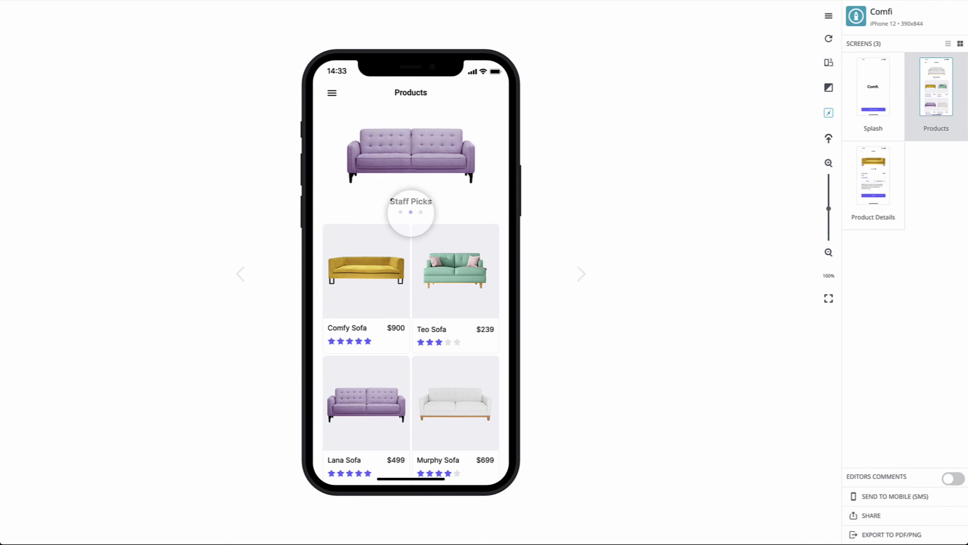
left_click(421, 212)
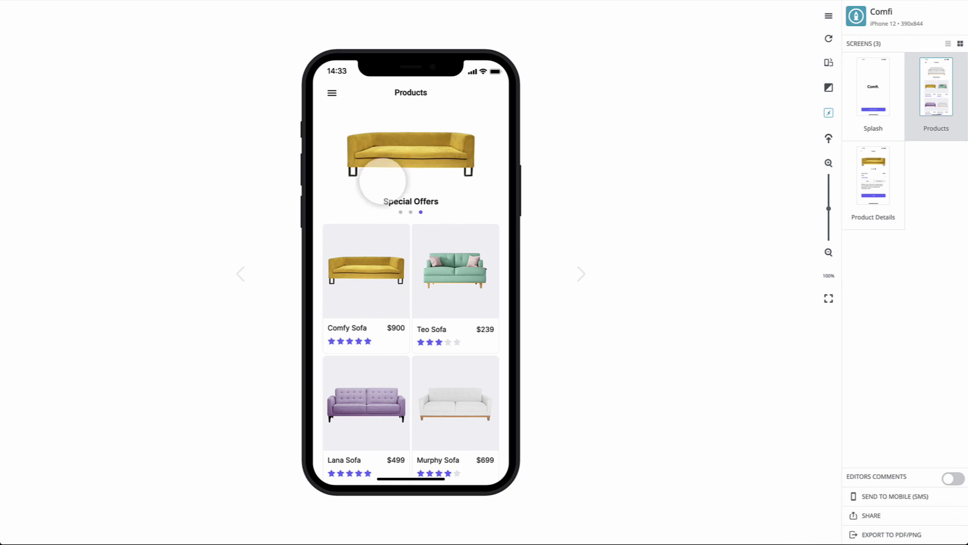
left_click_drag(352, 154, 432, 156)
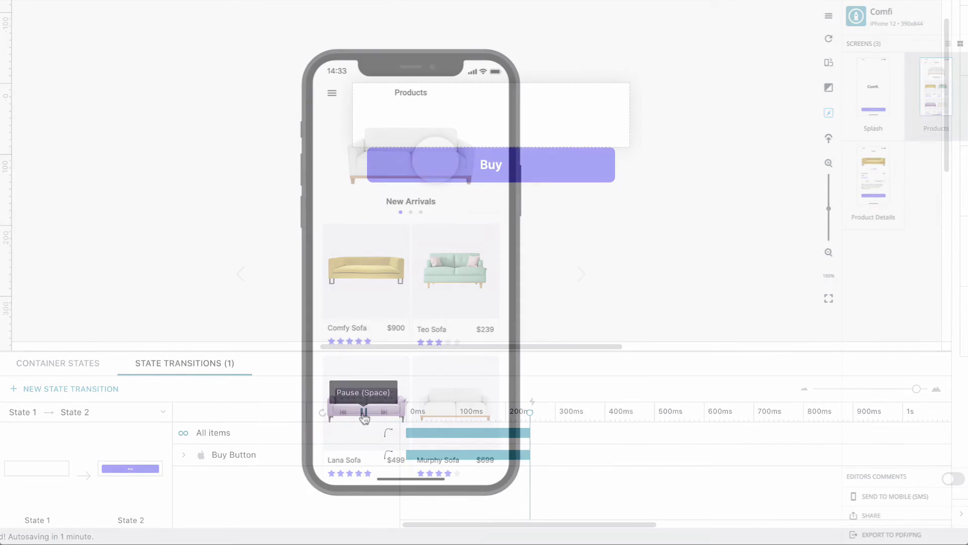
Play back the Buy button's State 1 to State 2 transition animation
left_click(363, 412)
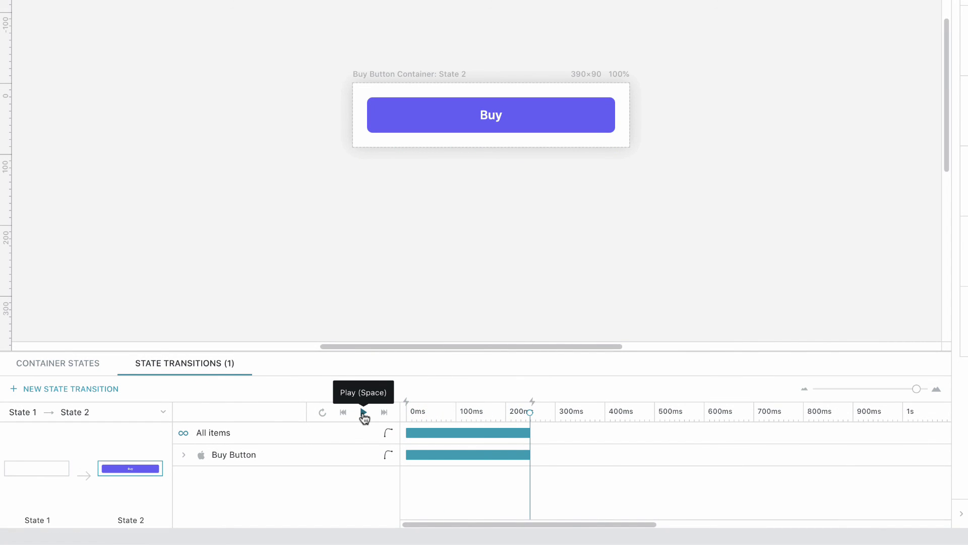